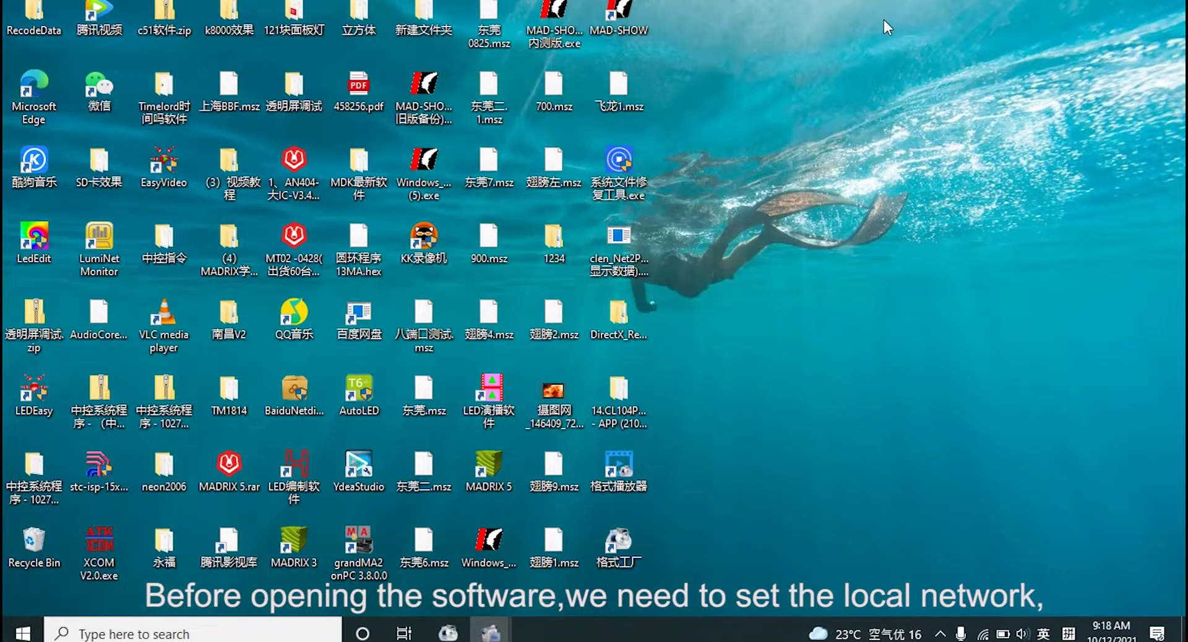
# Open the properties of the Ethernet adapter (以太网) from the Windows network adapter options.
pyautogui.rightClick(983, 634)
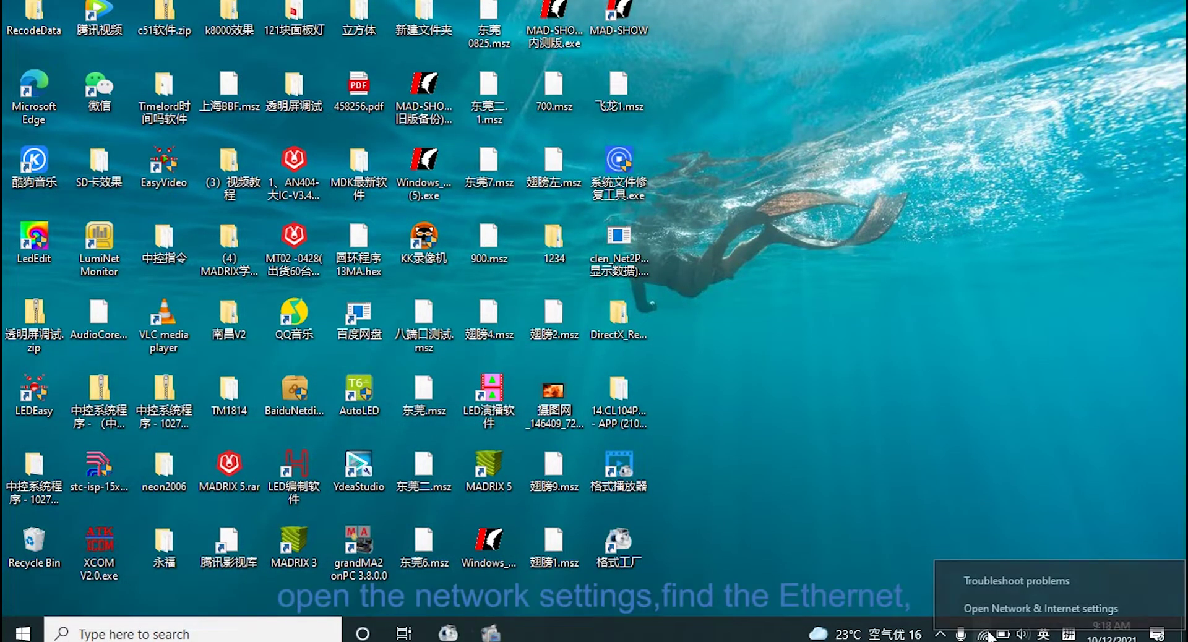
pyautogui.click(1020, 611)
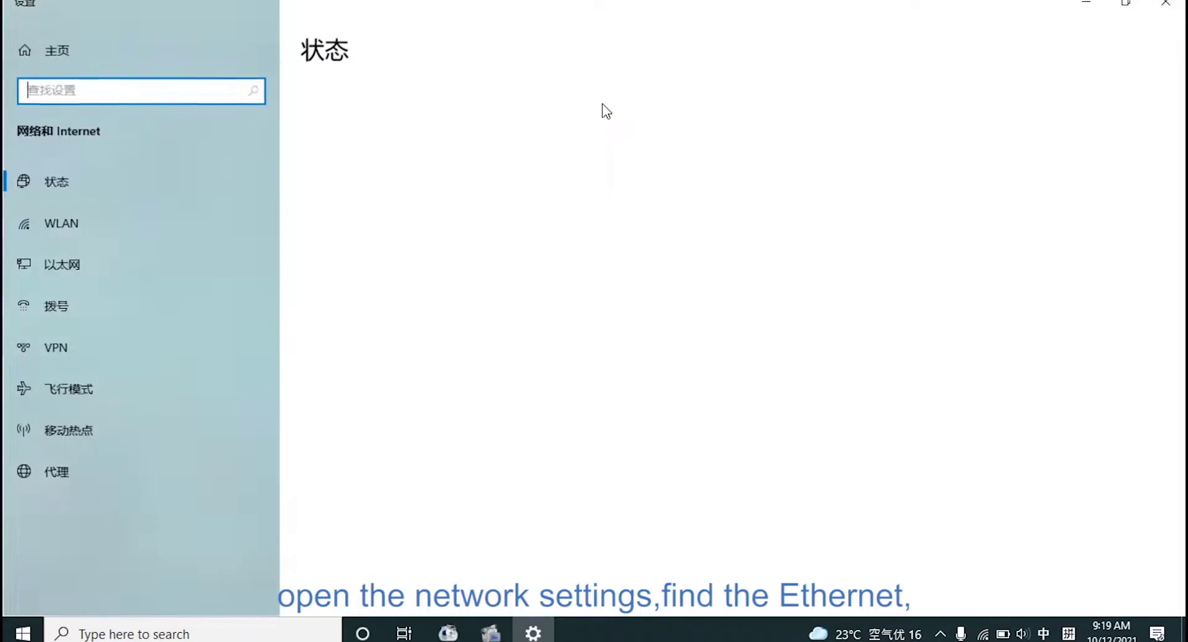
pyautogui.click(89, 240)
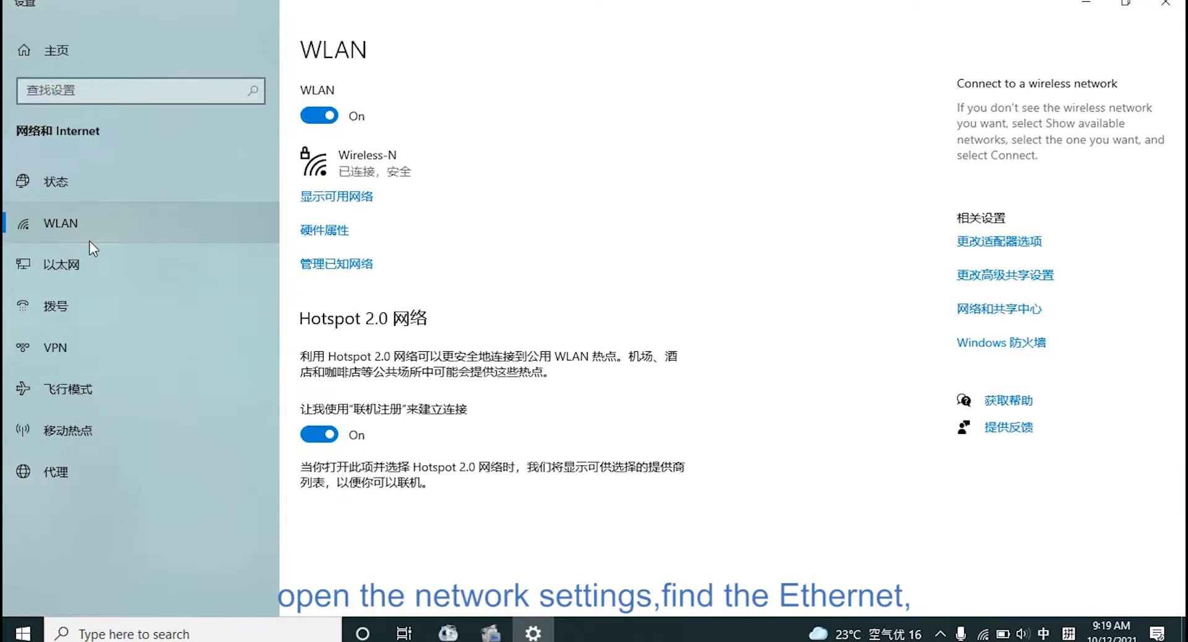
pyautogui.click(87, 259)
pyautogui.click(1006, 110)
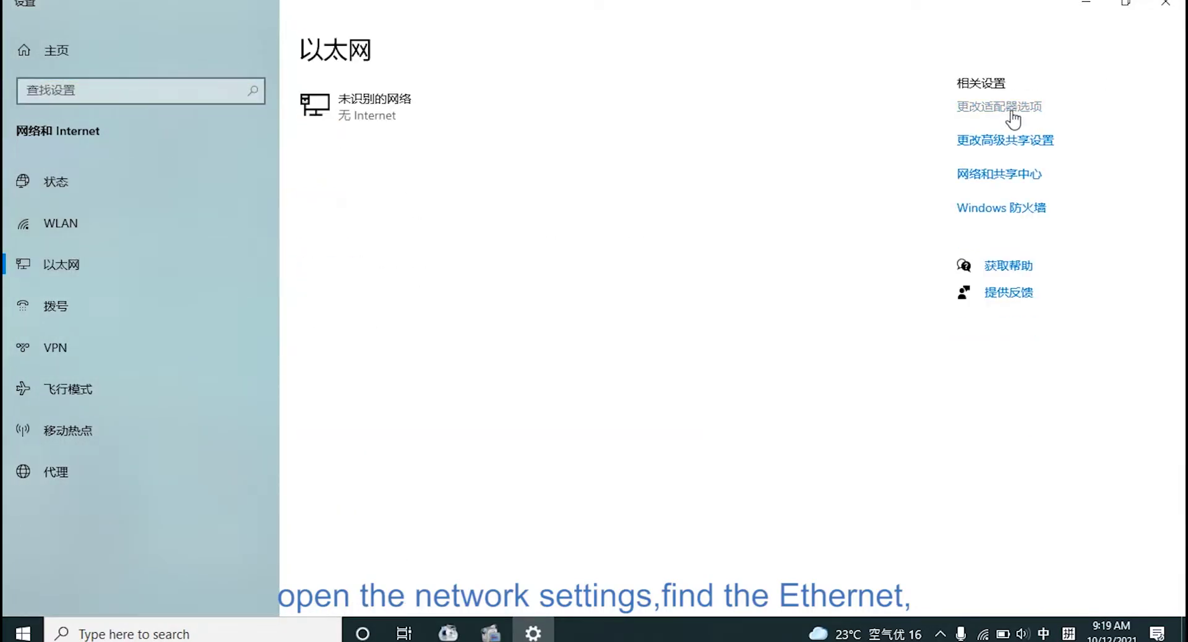
pyautogui.rightClick(327, 118)
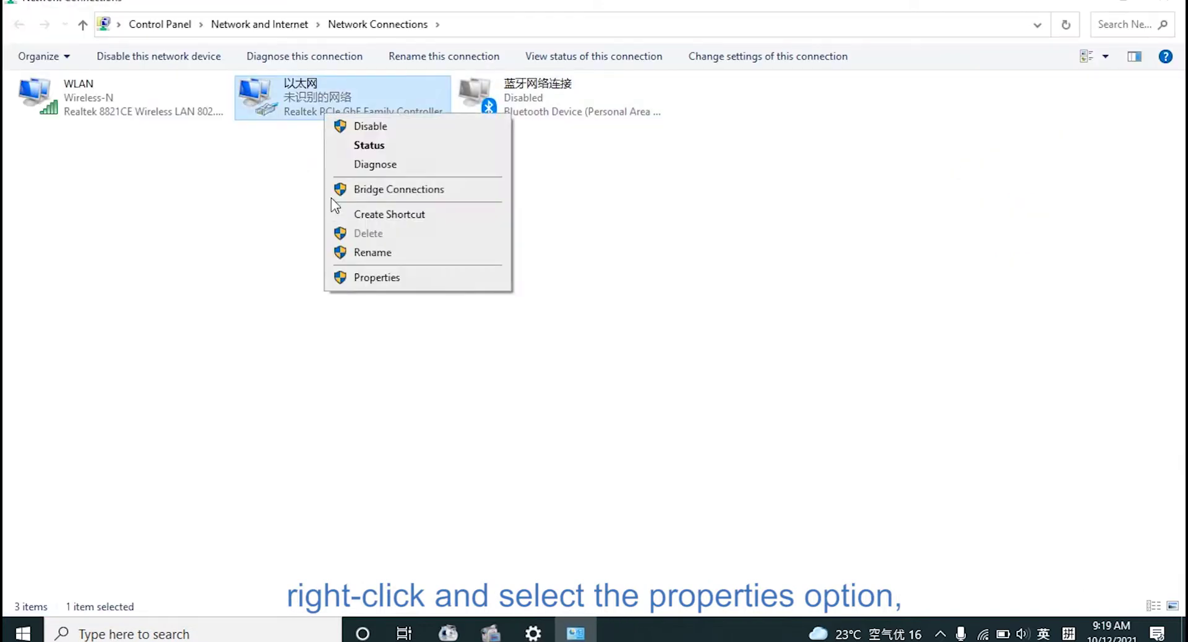
pyautogui.click(373, 274)
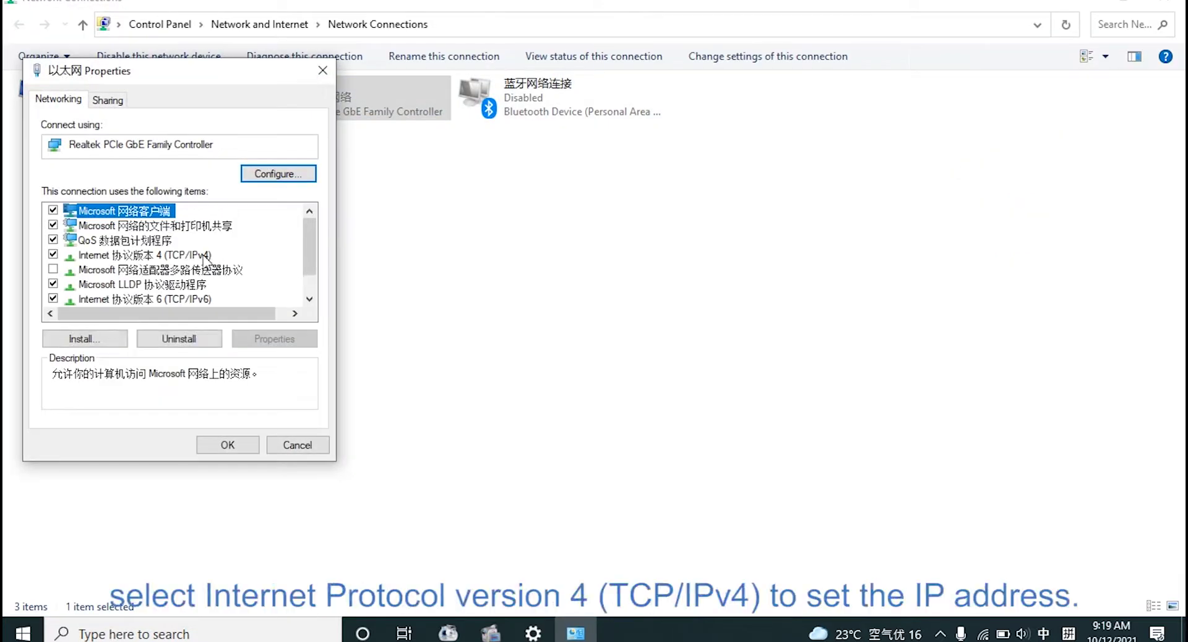
# Assign the Ethernet adapter's TCP/IPv4 protocol the manual IP address 2.0.0.2 and fill in its subnet mask.
pyautogui.doubleClick(204, 256)
pyautogui.click(85, 261)
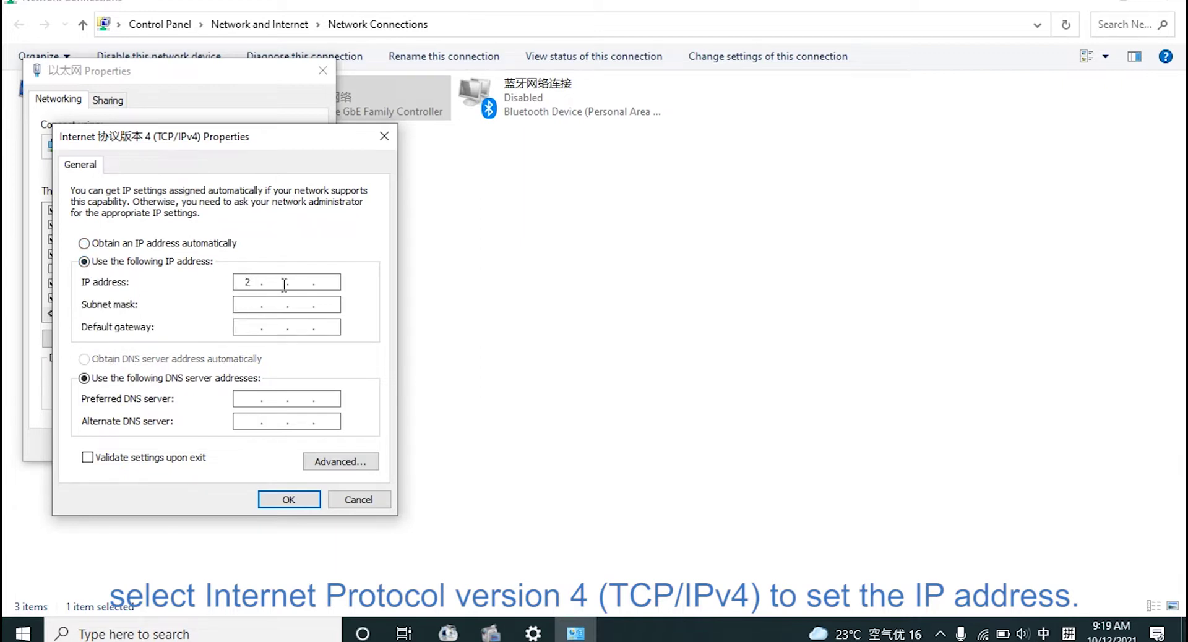
pyautogui.click(331, 283)
pyautogui.write('2.0.0.2')
pyautogui.click(253, 304)
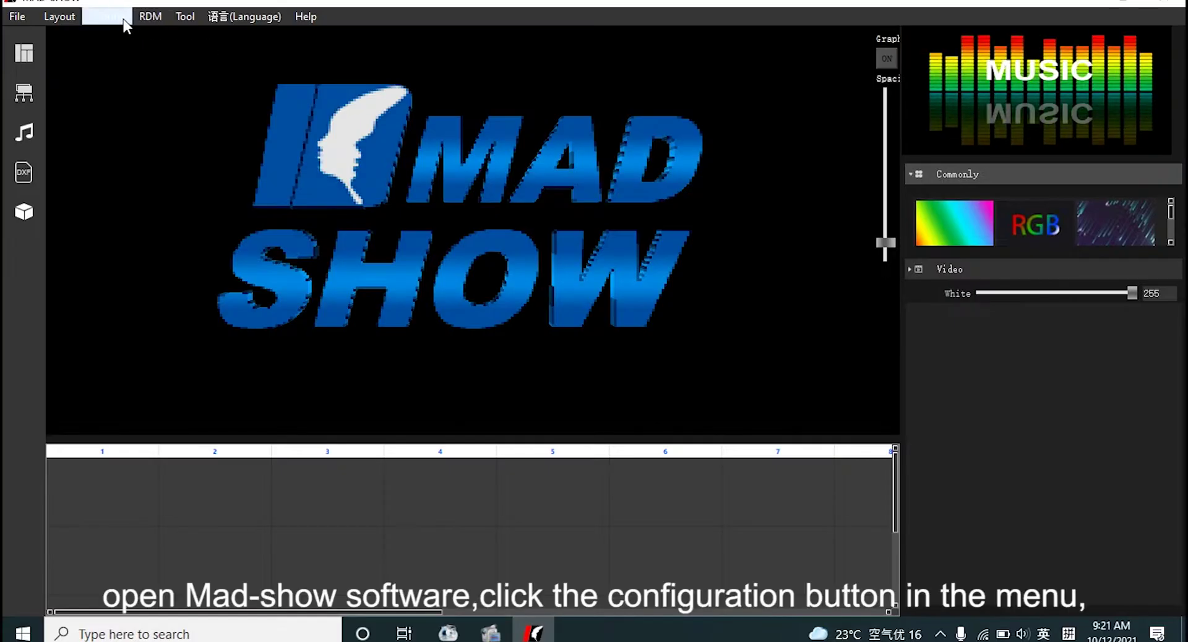
# Switch to MAD-SHOW and search for connected ArtNet devices in the Device Manager.
pyautogui.click(123, 18)
pyautogui.click(125, 43)
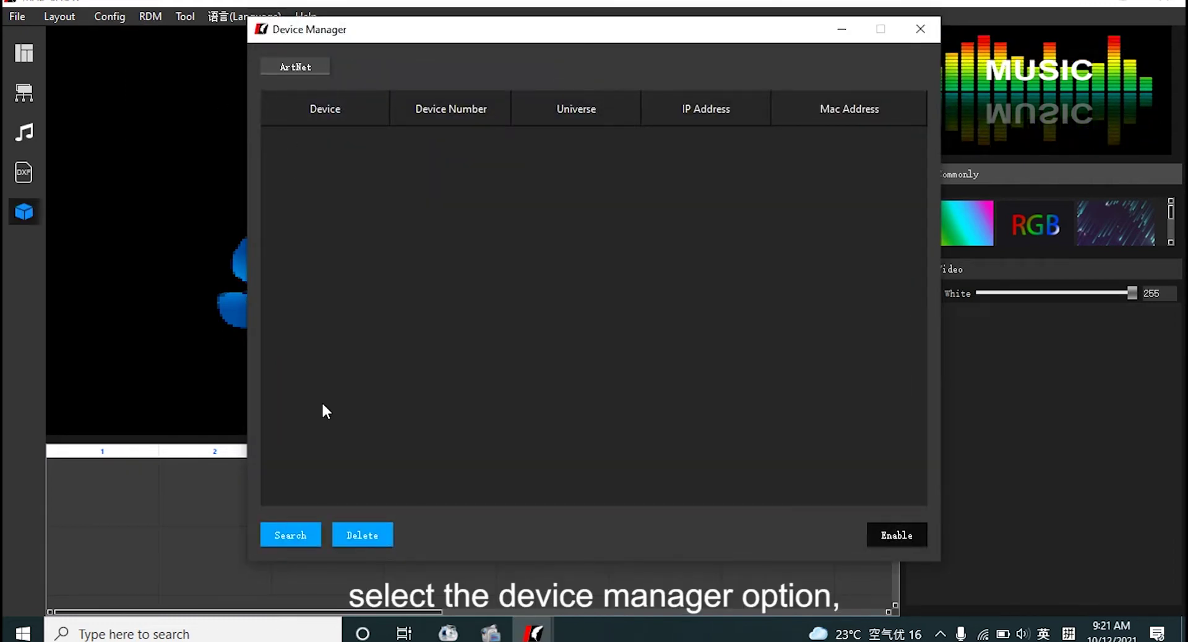
pyautogui.click(302, 535)
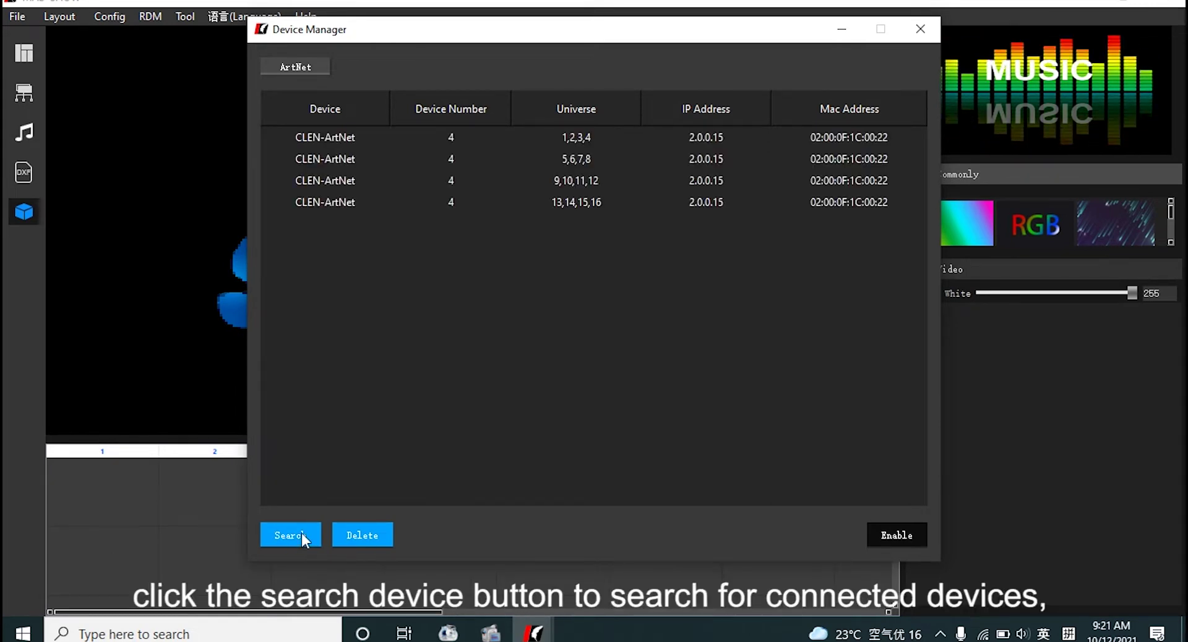
# Select all four CLEN-ArtNet entries, enable them, and close the Device Manager.
pyautogui.moveTo(594, 203); pyautogui.dragTo(686, 113)
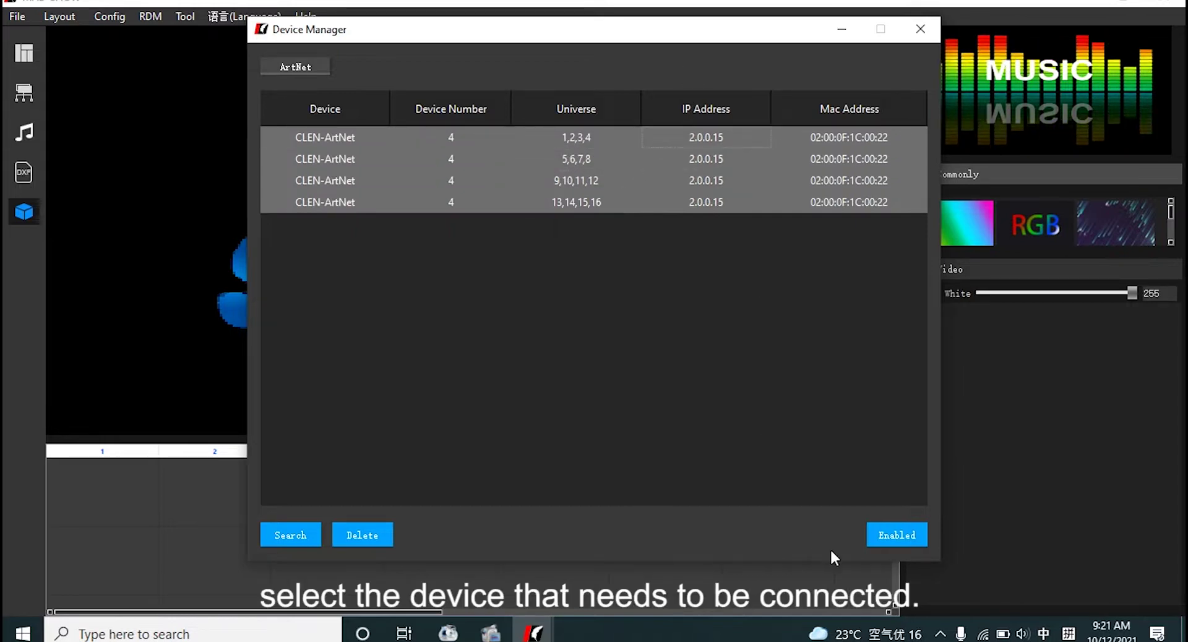
pyautogui.click(882, 531)
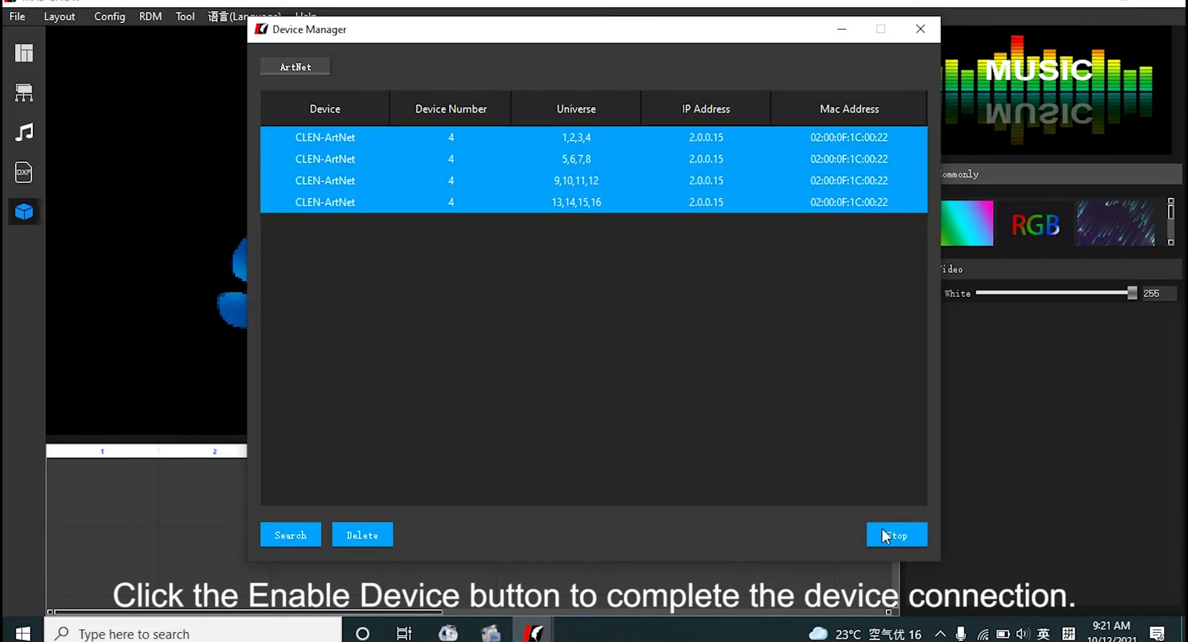
pyautogui.click(916, 32)
# Play the Gradual Color effect with Incremental 45, and the Color Test effect with red 186, green 214 and blue 65.
pyautogui.doubleClick(963, 215)
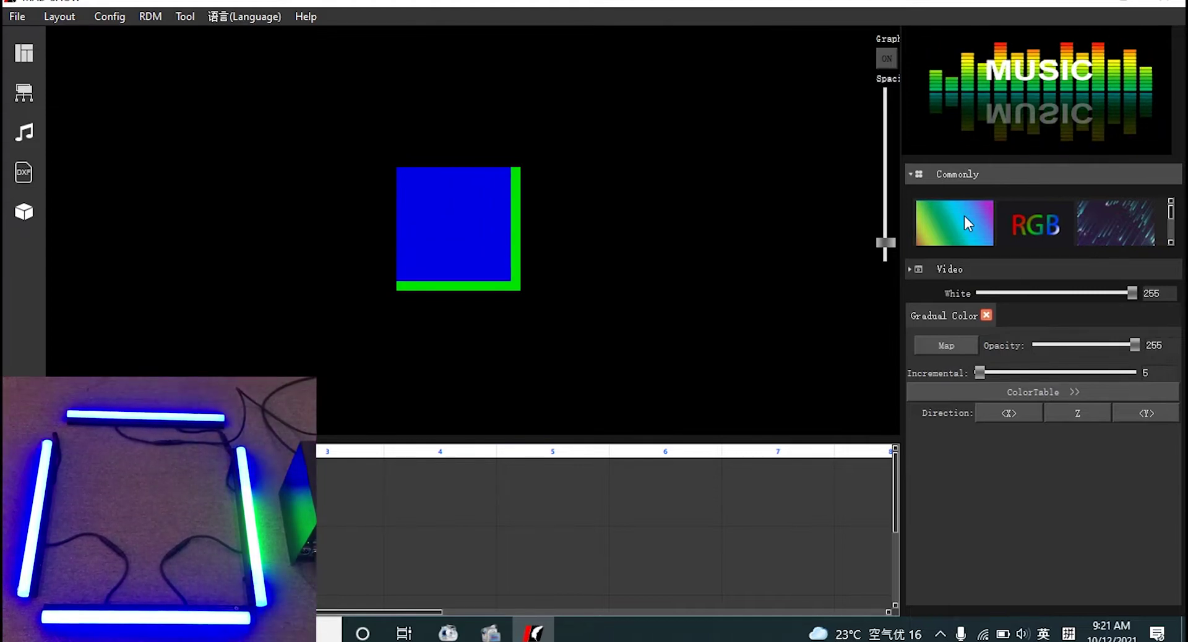
pyautogui.moveTo(979, 372)
pyautogui.mouseDown()
pyautogui.moveTo(1007, 373)
pyautogui.moveTo(985, 371)
pyautogui.mouseUp()
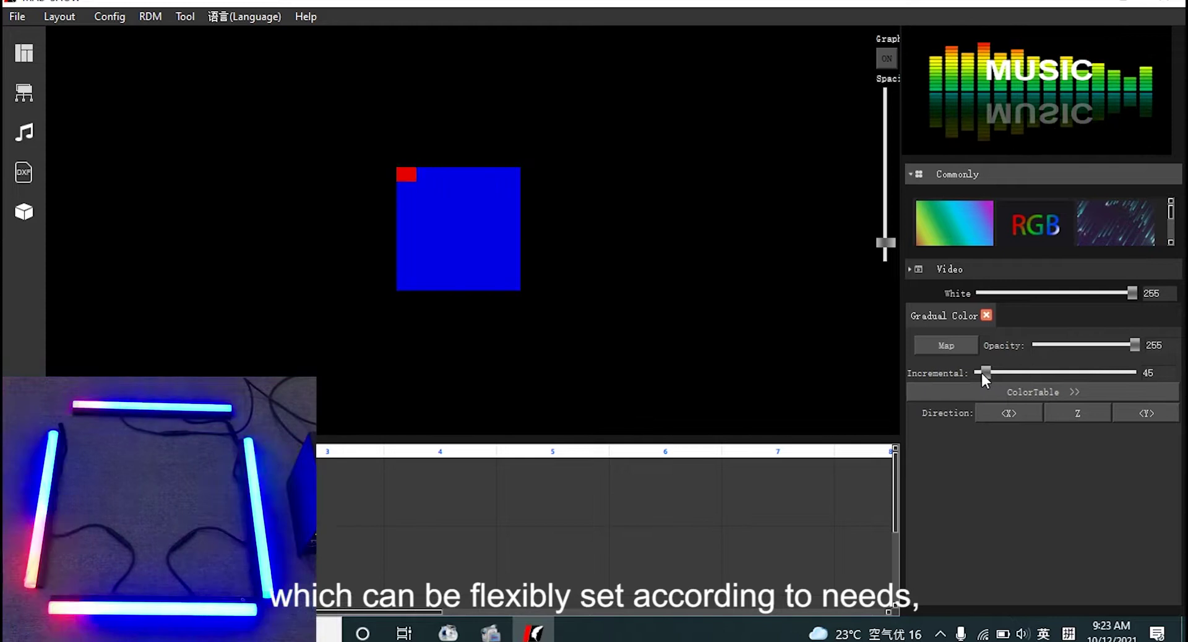
pyautogui.click(1035, 214)
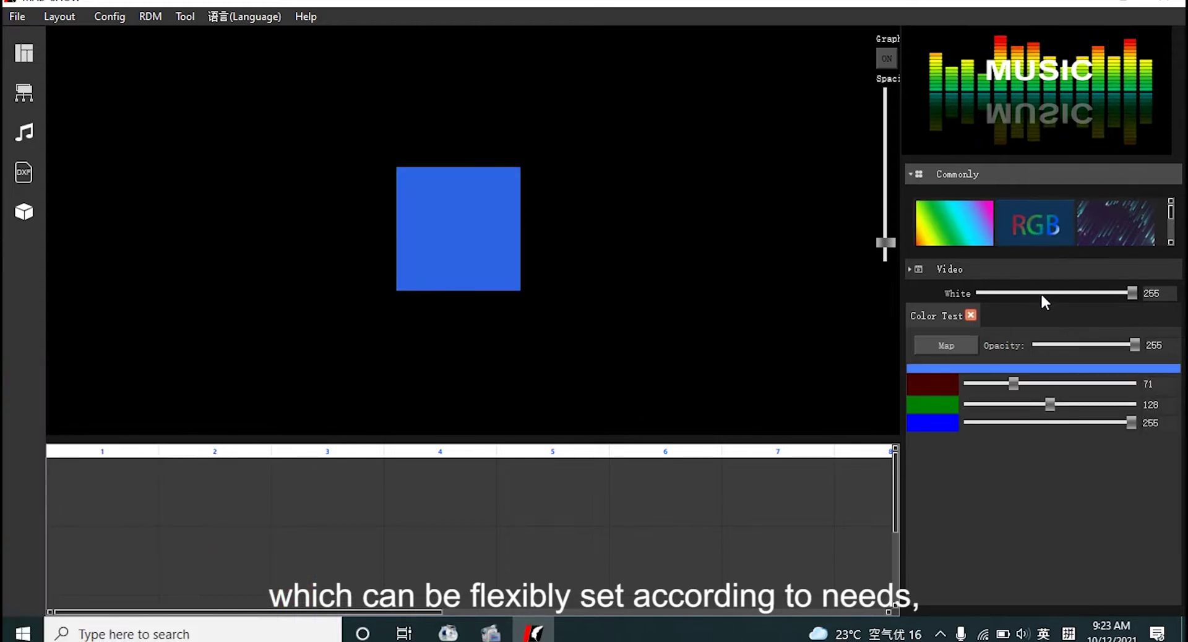
pyautogui.moveTo(1013, 383); pyautogui.dragTo(1012, 422)
# Place Gradual Color in preview cell 1 and Color Test in cell 2, and lower the Color Test effect's red value.
pyautogui.moveTo(954, 223); pyautogui.dragTo(83, 472)
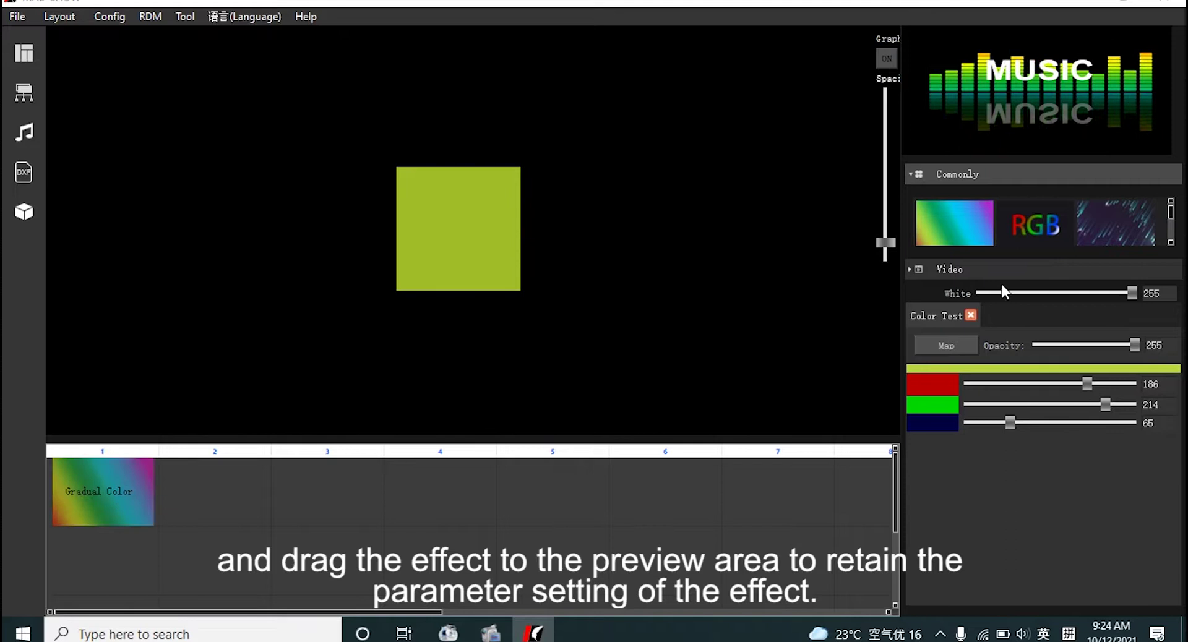
pyautogui.moveTo(1034, 230); pyautogui.dragTo(210, 498)
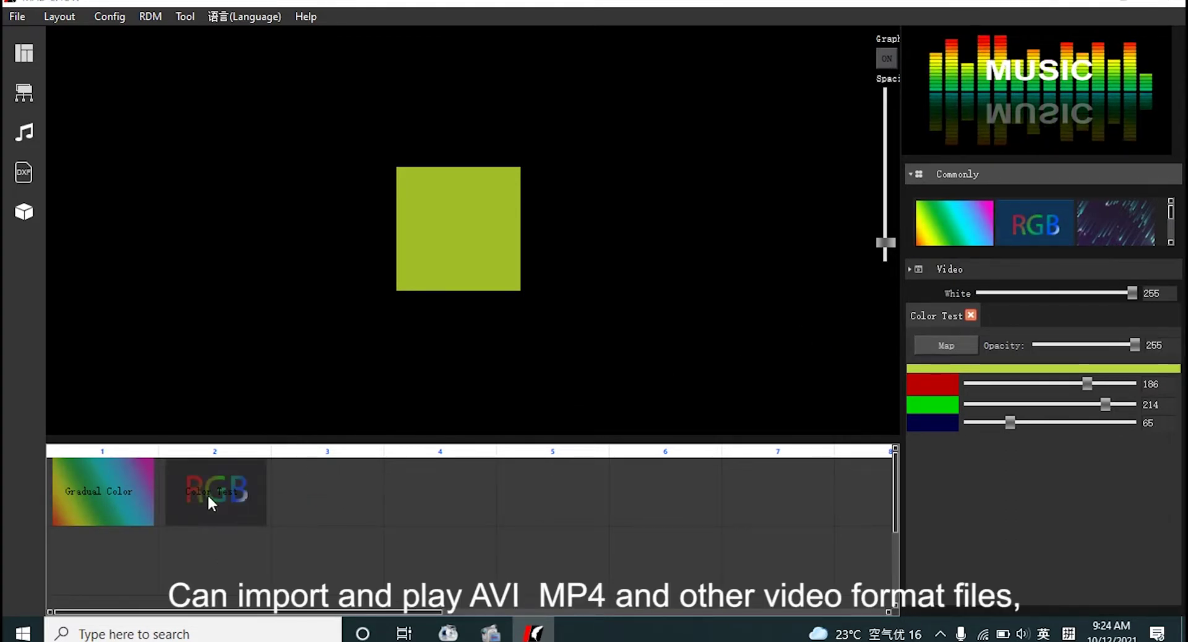
pyautogui.moveTo(1086, 383); pyautogui.dragTo(1016, 383)
# Play a clip from the Video effects and add the first clip to preview cell 3.
pyautogui.click(907, 266)
pyautogui.click(946, 252)
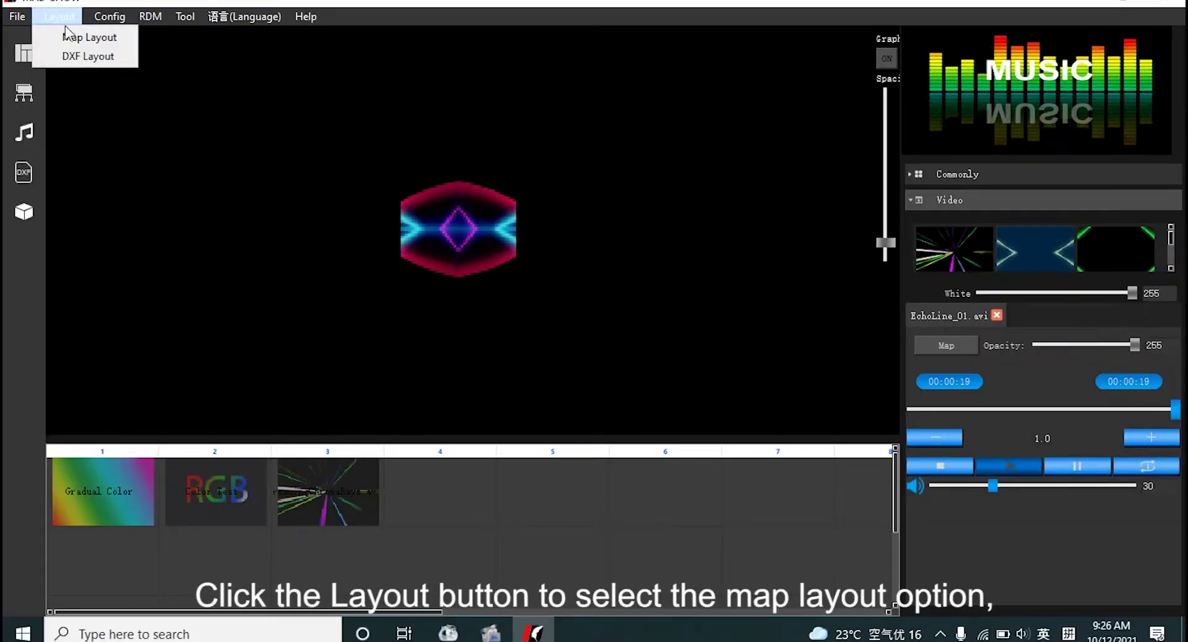
# Clear all fixtures from the map layout and set the matrix size to X 100, Y 100, Z 1.
pyautogui.click(114, 38)
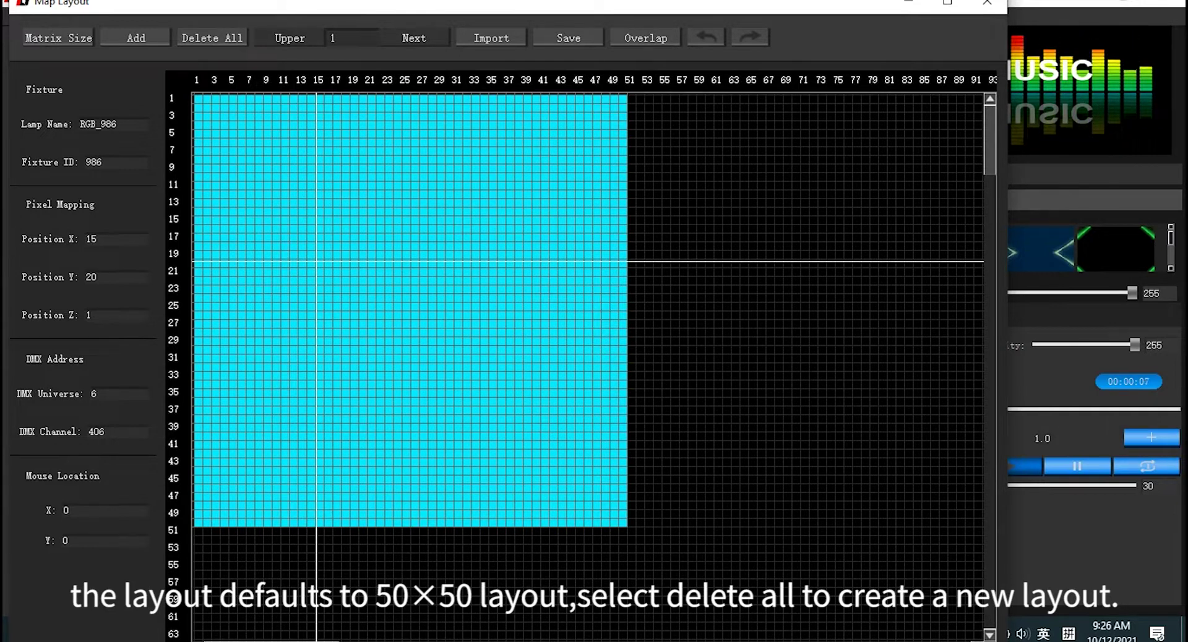
pyautogui.click(212, 38)
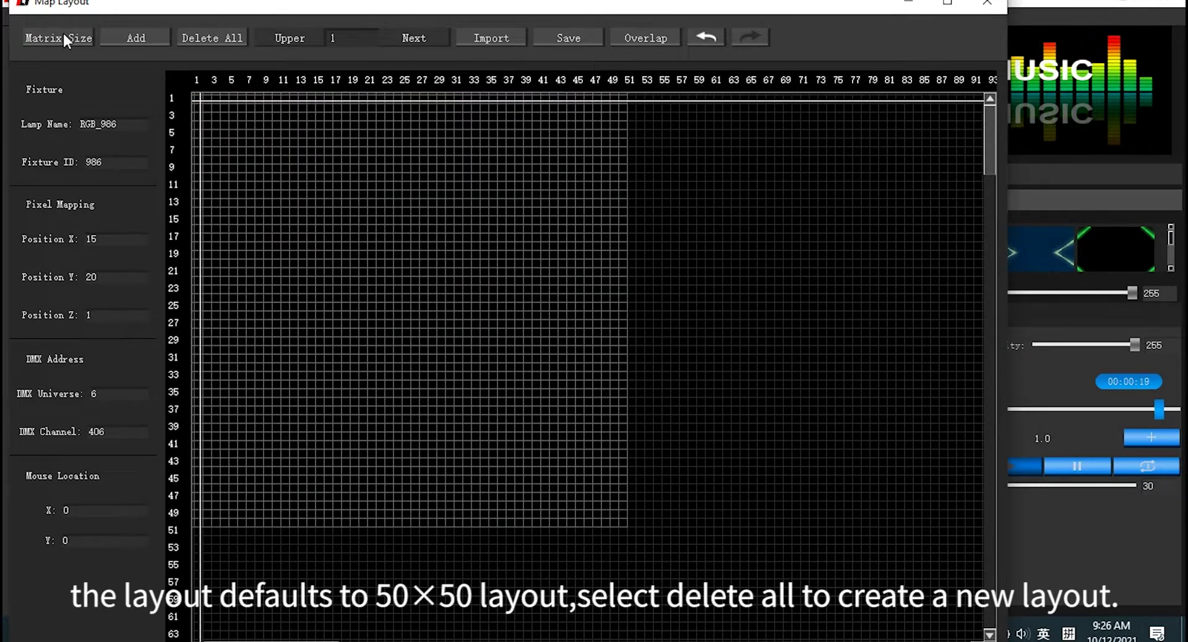
pyautogui.click(67, 38)
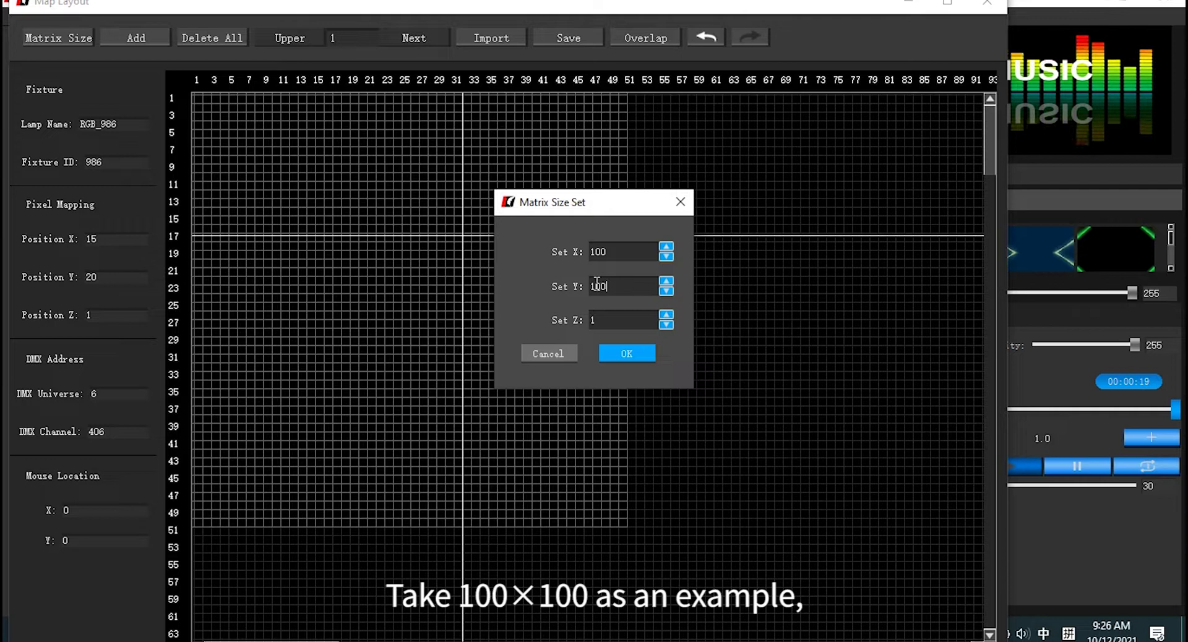
pyautogui.click(623, 362)
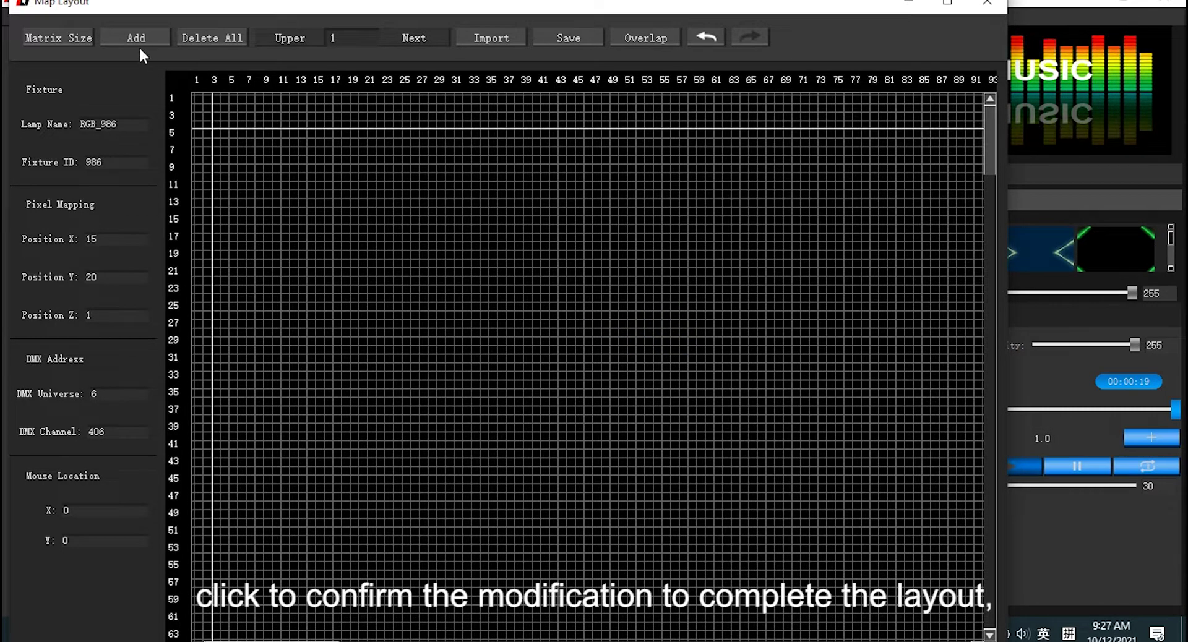
# Add a horizontal strip of 32 RGB fixtures starting at X 2, Y 1, addressed from the Top Left corner.
pyautogui.click(141, 37)
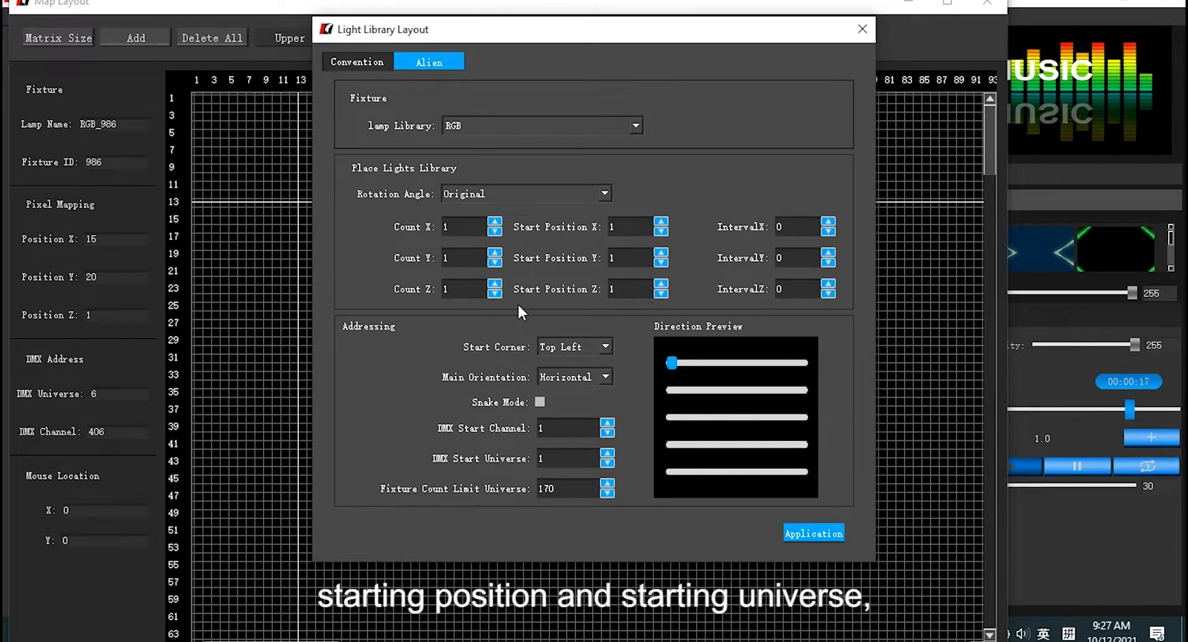
pyautogui.click(603, 348)
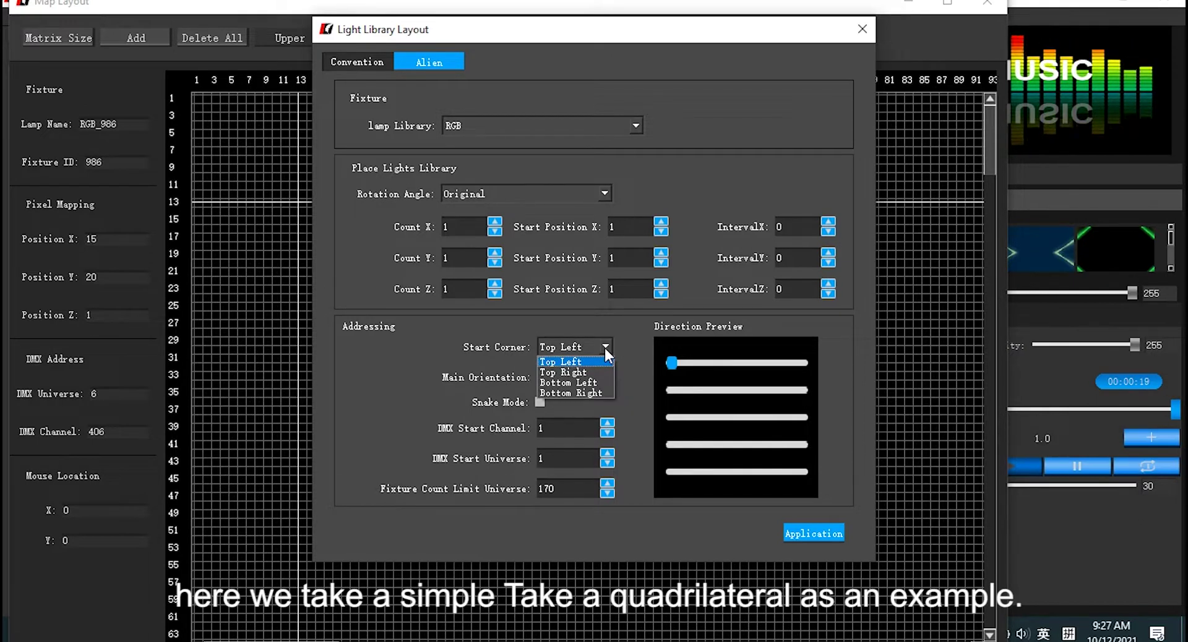
pyautogui.click(604, 347)
pyautogui.doubleClick(463, 225)
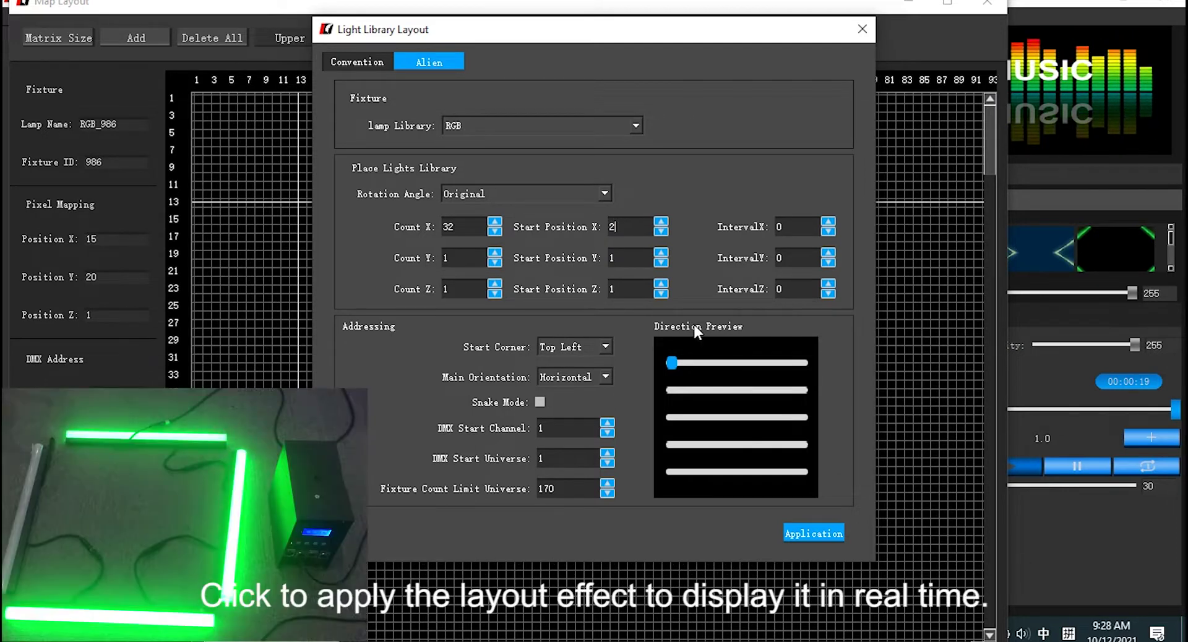
pyautogui.click(811, 536)
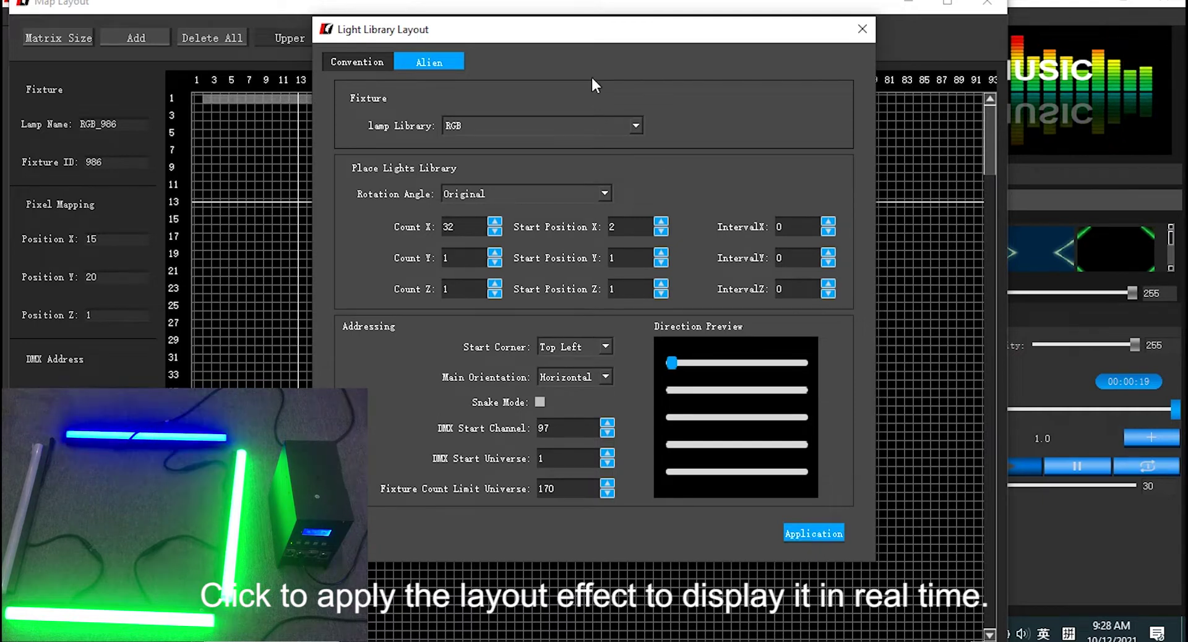
# Define the second strip with Count X 1 and Count Y 32, starting at position X 34, Y 2.
pyautogui.moveTo(548, 30); pyautogui.dragTo(758, 74)
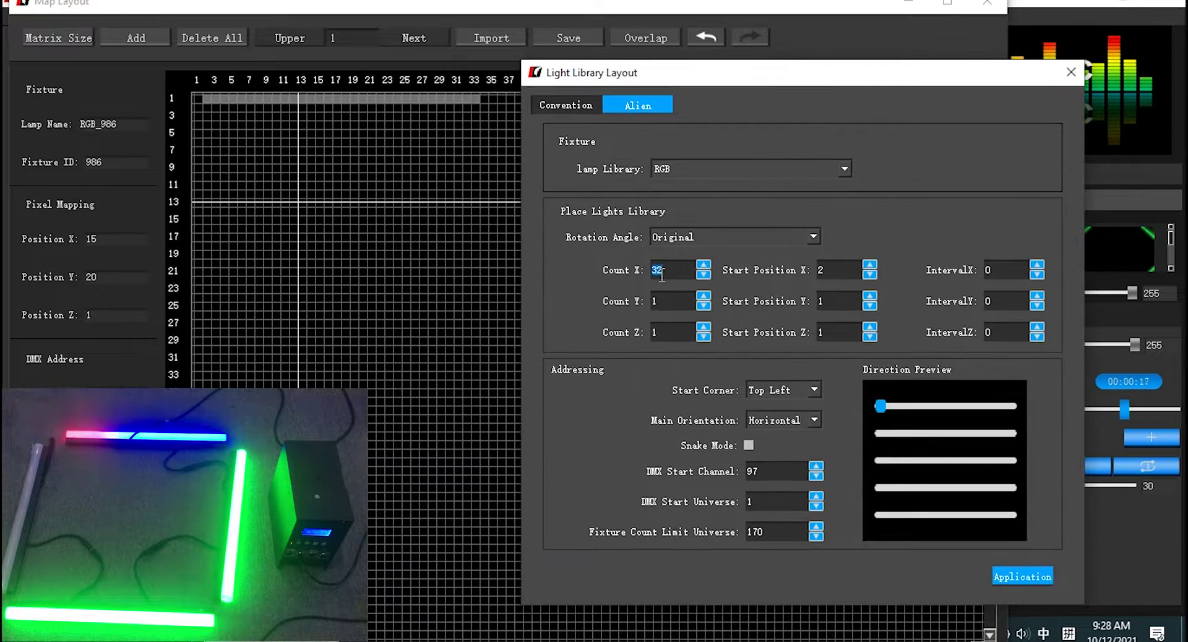
pyautogui.write('1')
pyautogui.doubleClick(667, 301)
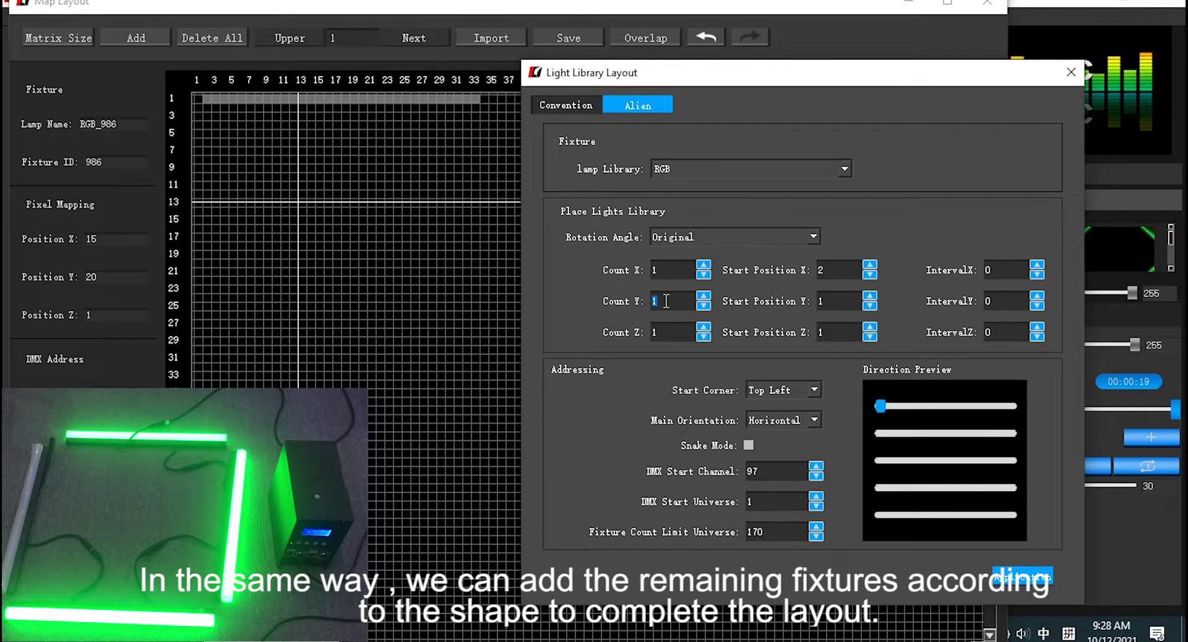
pyautogui.write('32')
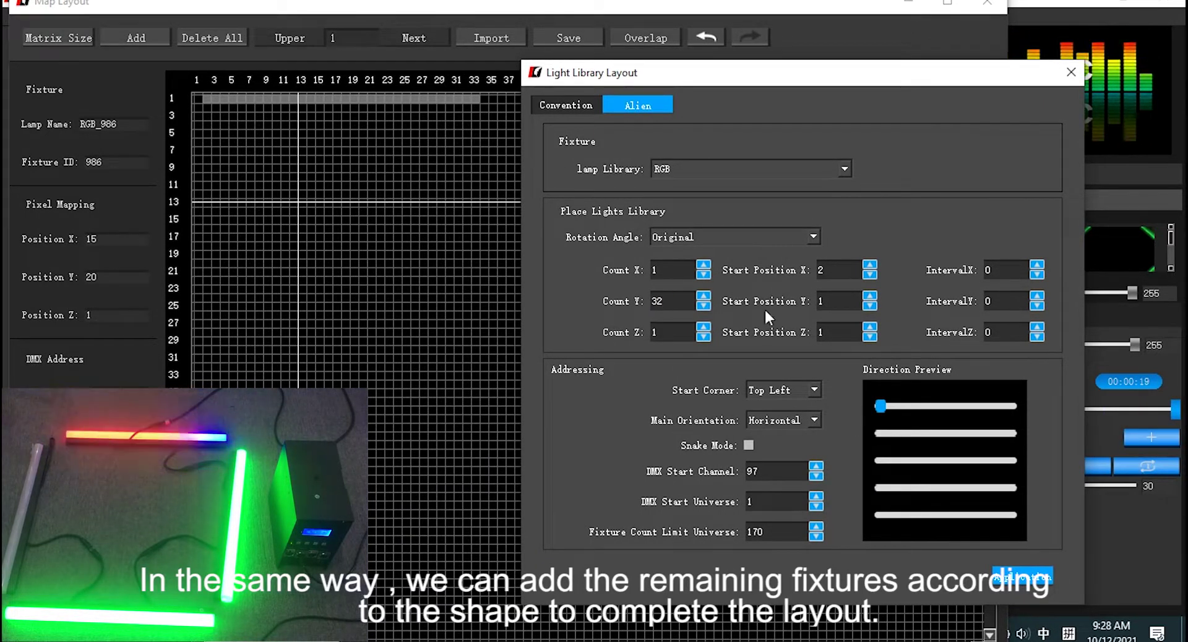
pyautogui.doubleClick(836, 269)
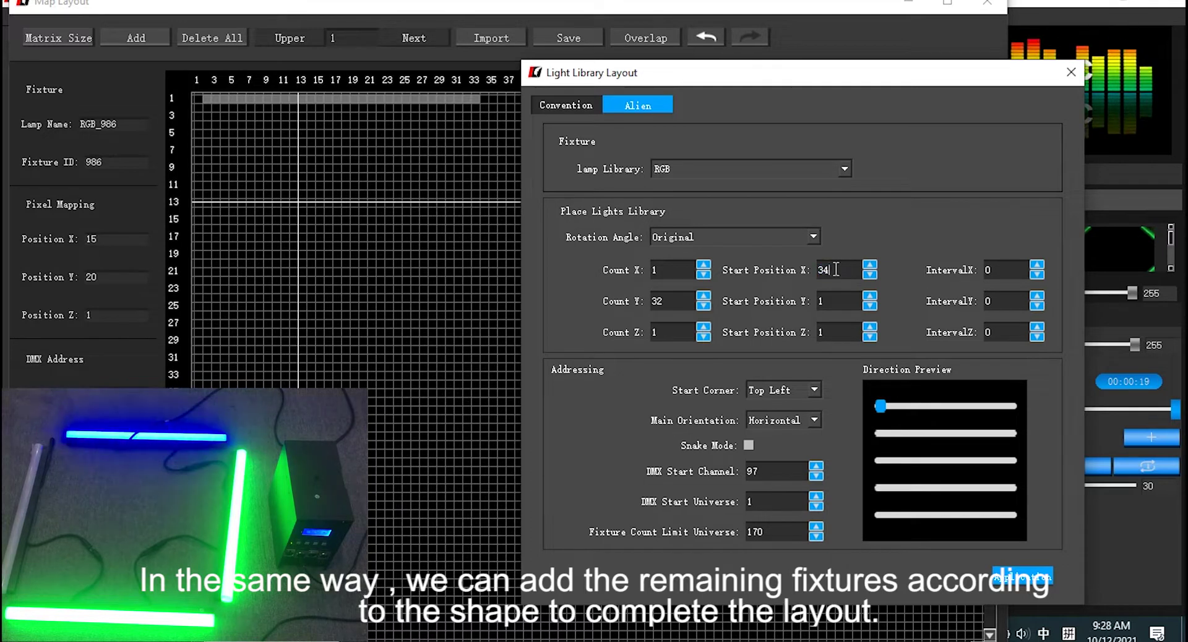
pyautogui.doubleClick(826, 296)
pyautogui.write('2')
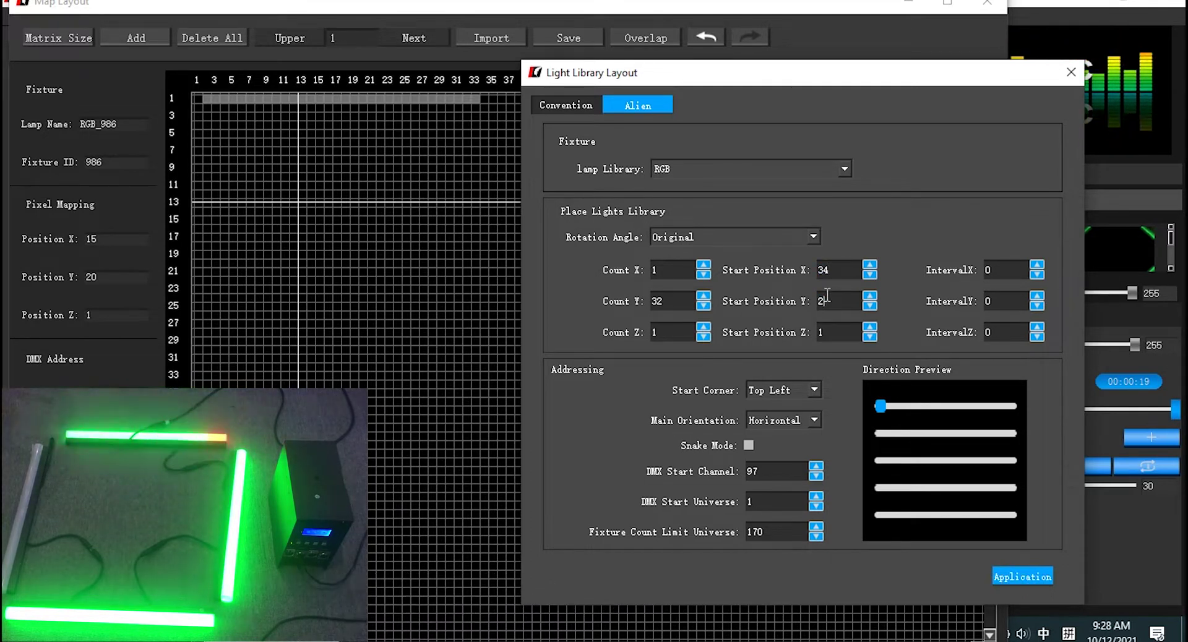
# Address the second strip from the Top Right corner with Vertical orientation and apply it to the layout.
pyautogui.click(800, 388)
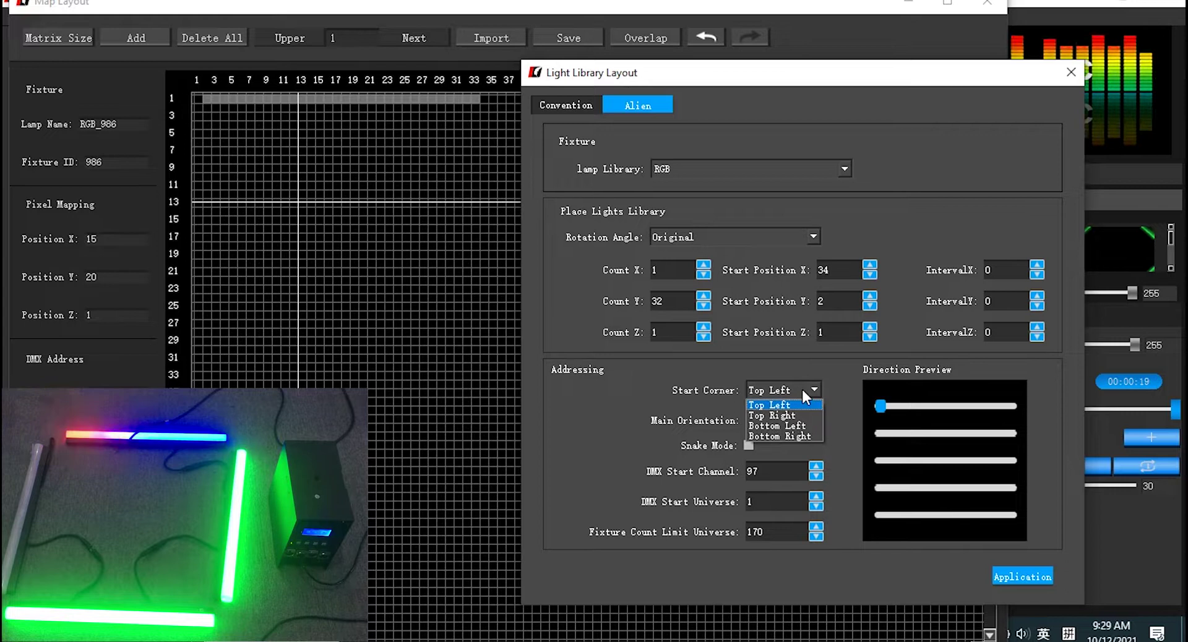
pyautogui.click(789, 411)
pyautogui.click(812, 420)
pyautogui.click(775, 440)
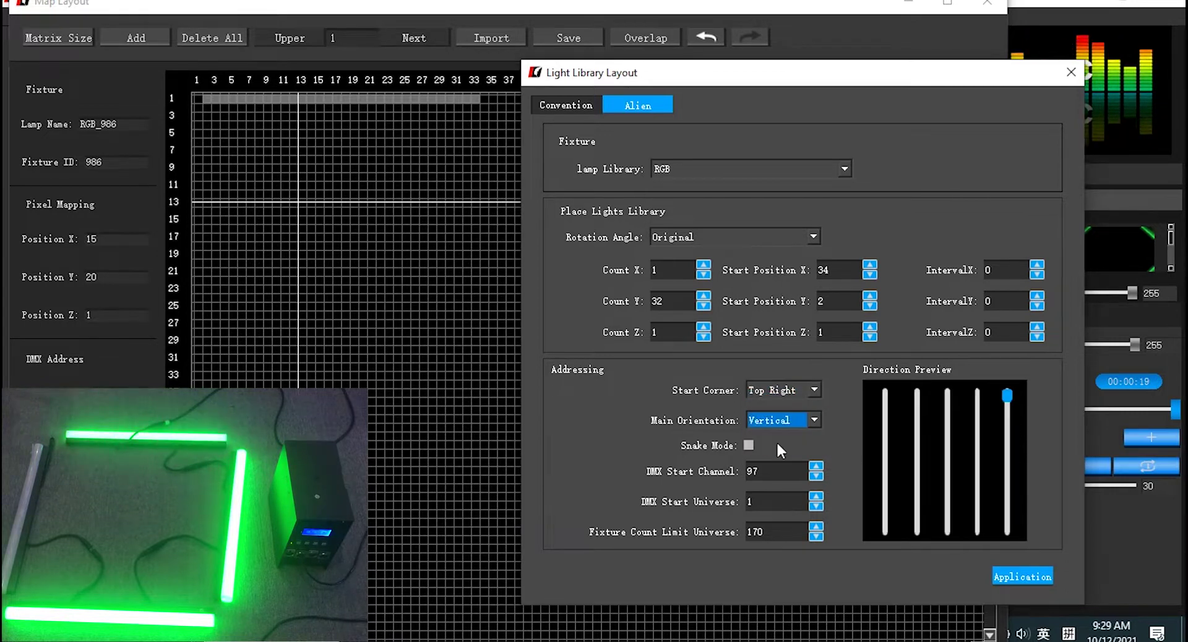
pyautogui.click(1020, 576)
# Define the third strip with Count X 32 and Count Y 1, starting at position X 2, Y 34.
pyautogui.doubleClick(665, 265)
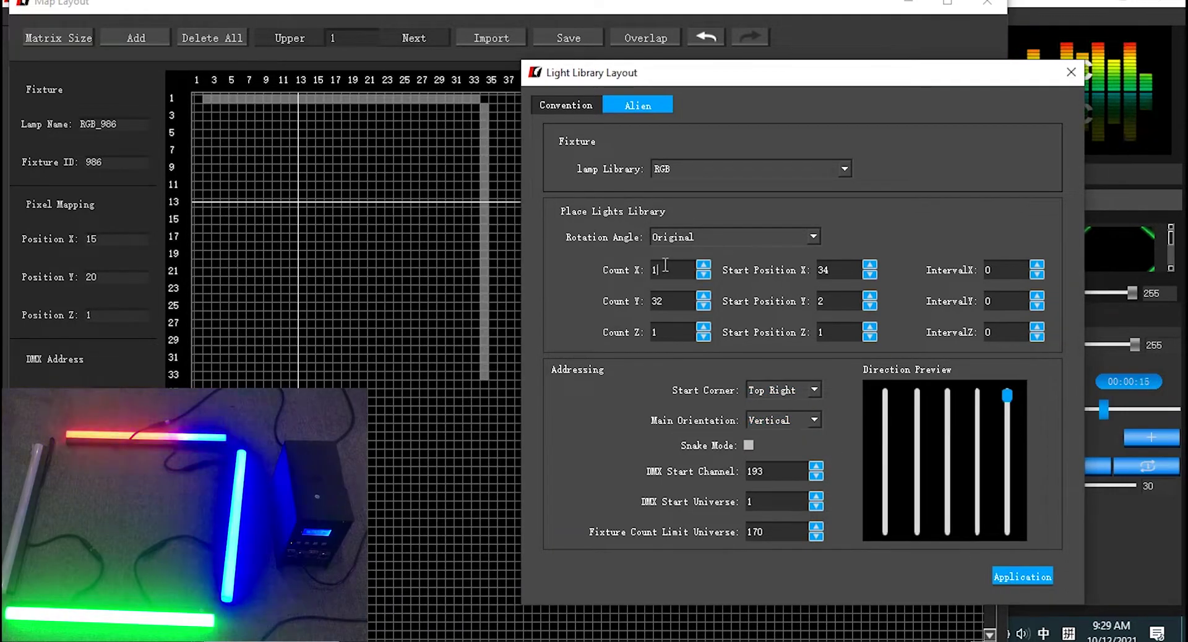
pyautogui.write('32')
pyautogui.doubleClick(665, 301)
pyautogui.write('1')
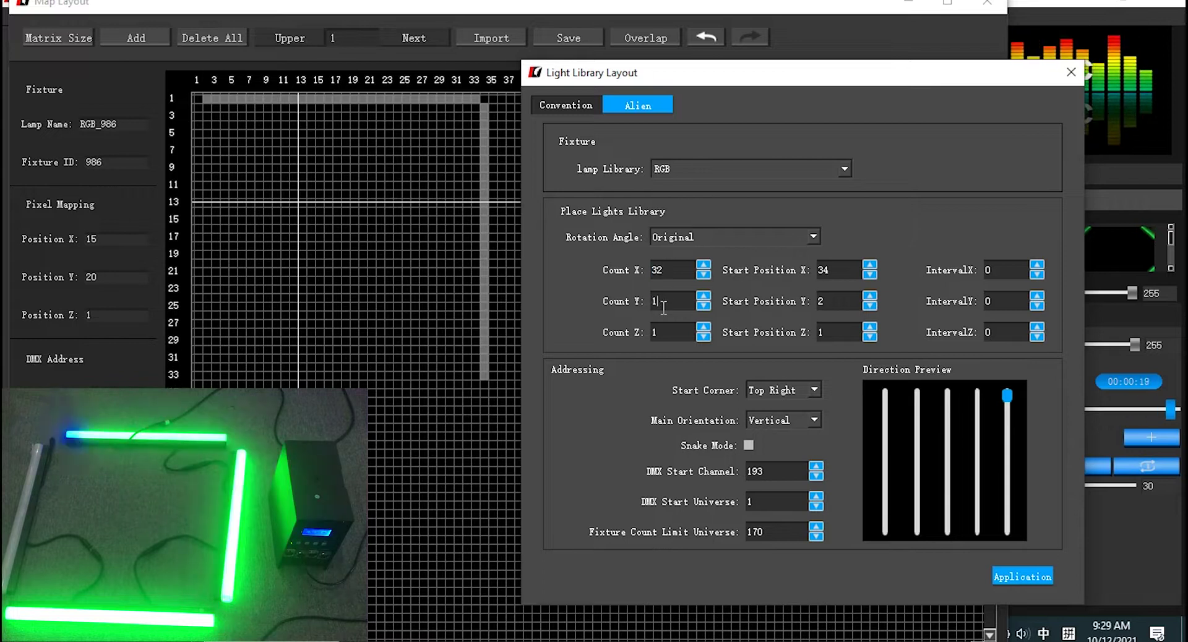
pyautogui.doubleClick(820, 268)
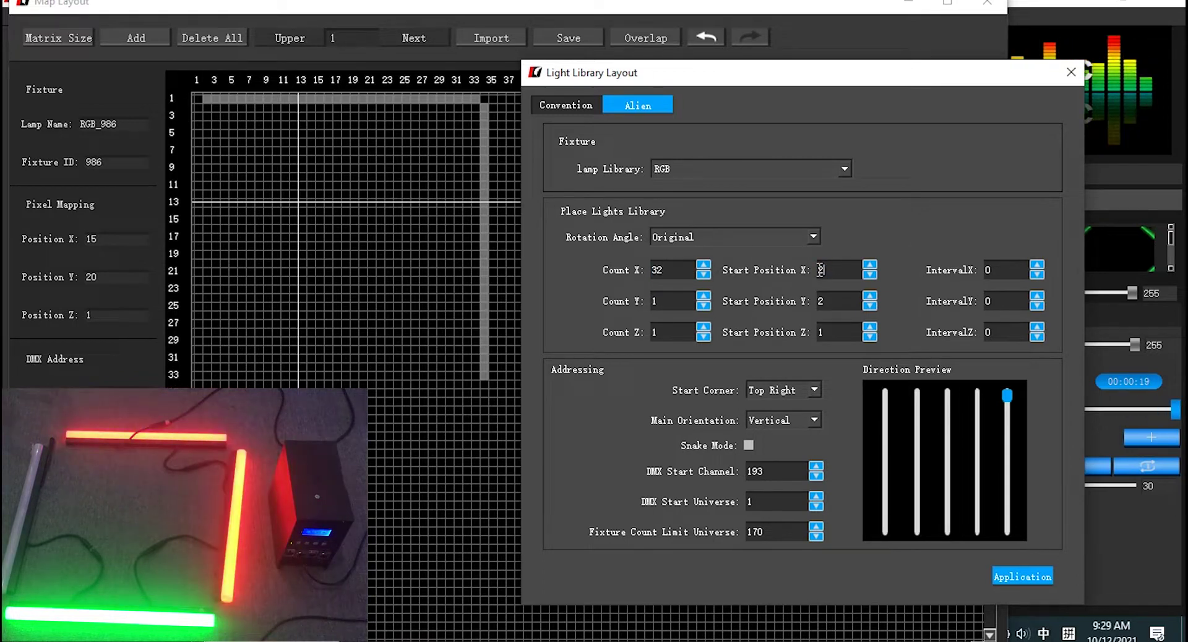
pyautogui.doubleClick(820, 297)
pyautogui.write('34')
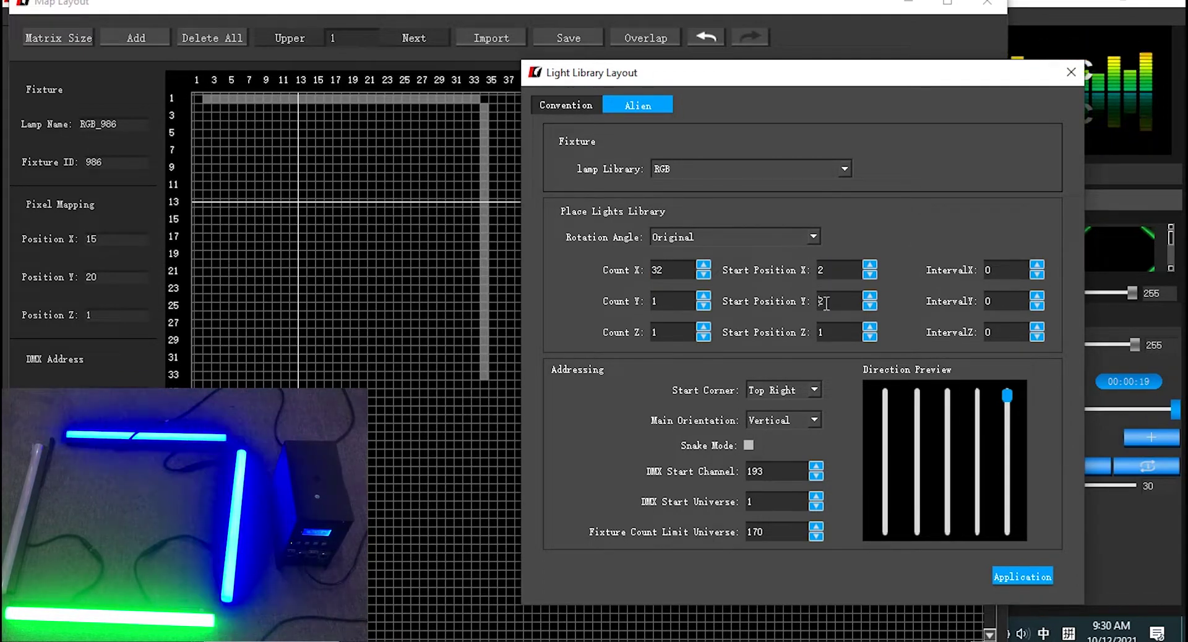
# Address the third strip from the Bottom Left corner with Horizontal orientation and apply it to the layout.
pyautogui.click(814, 390)
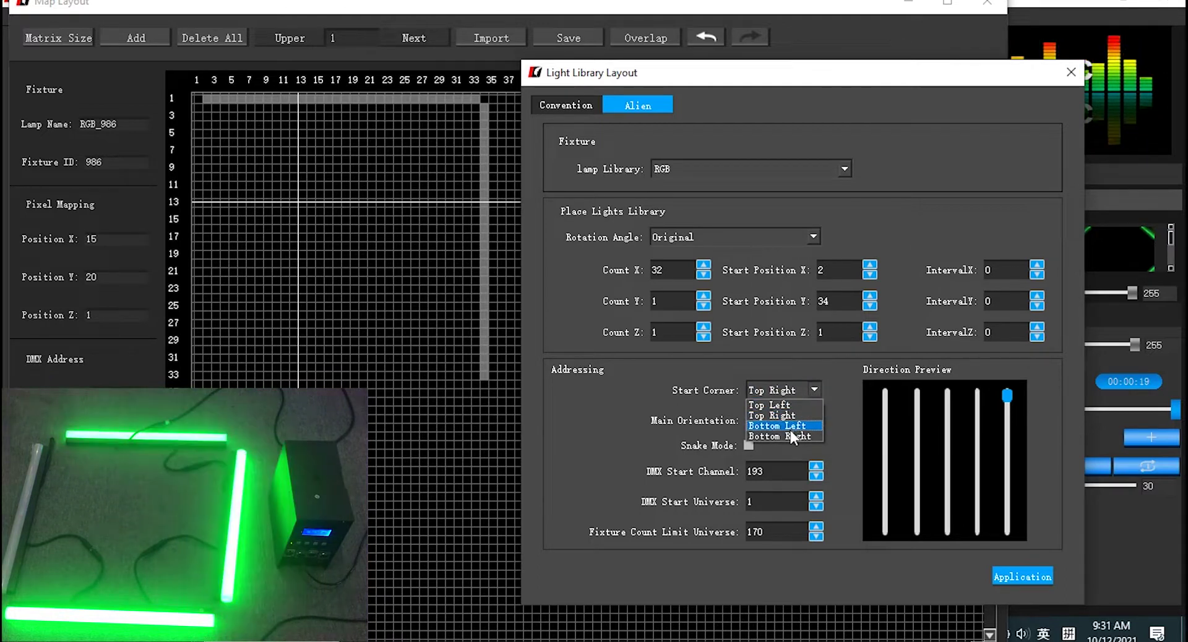
pyautogui.click(789, 427)
pyautogui.click(797, 418)
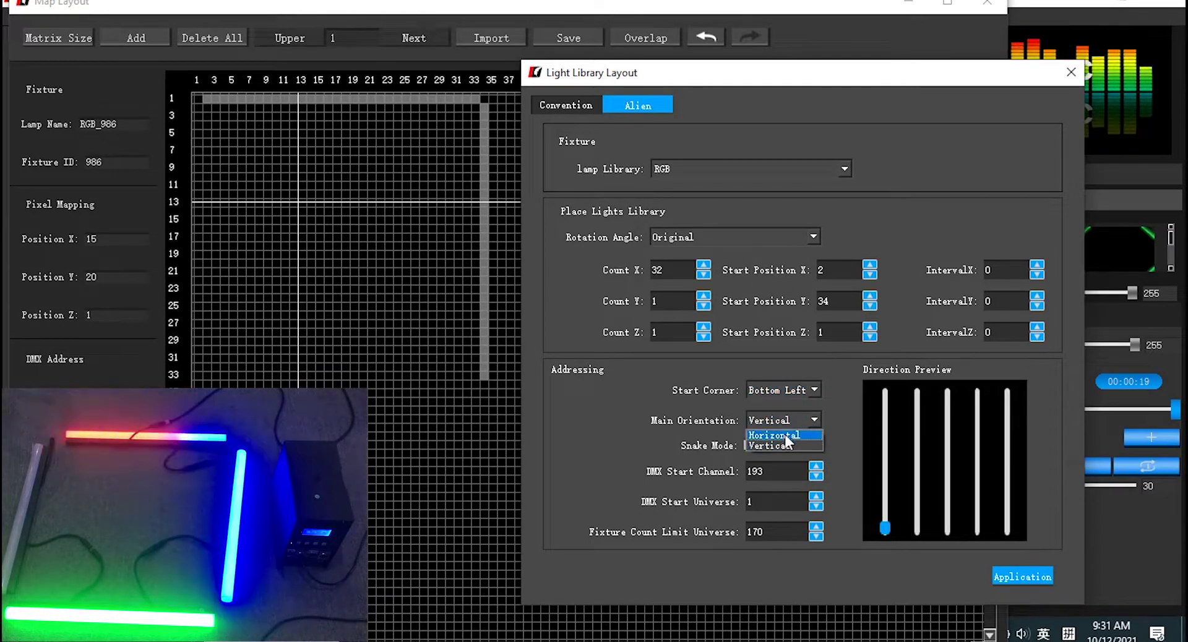
pyautogui.click(785, 440)
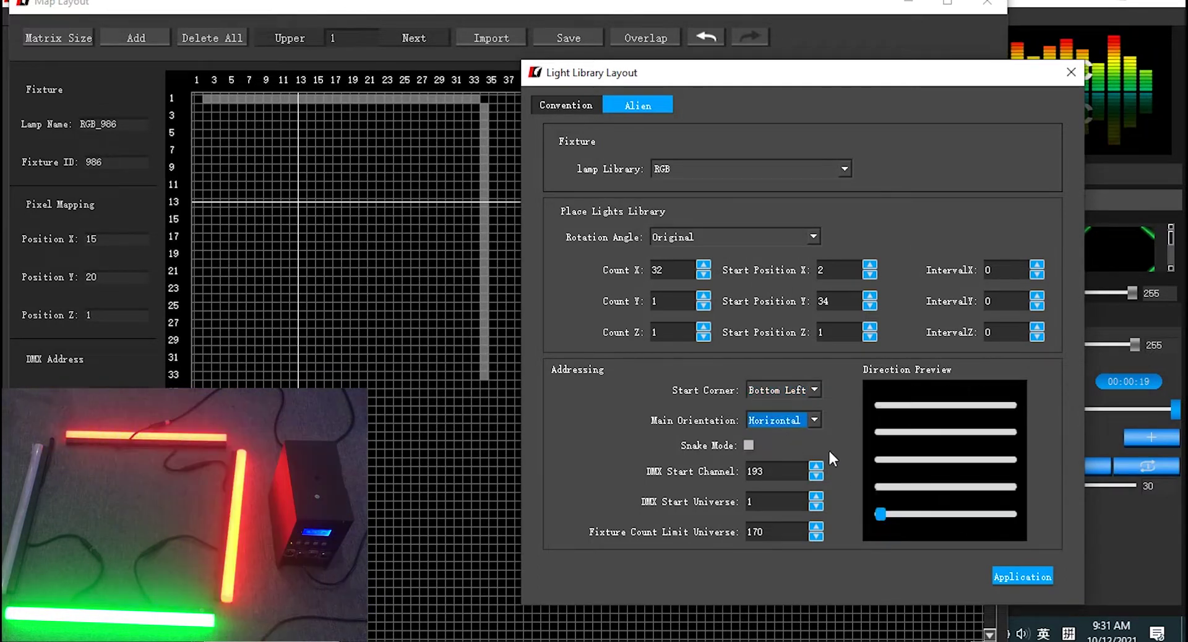
pyautogui.click(1014, 576)
# Define the fourth strip with Count X 1 and Count Y 32, starting at position X 1, Y 2.
pyautogui.doubleClick(657, 267)
pyautogui.write('1')
pyautogui.doubleClick(659, 300)
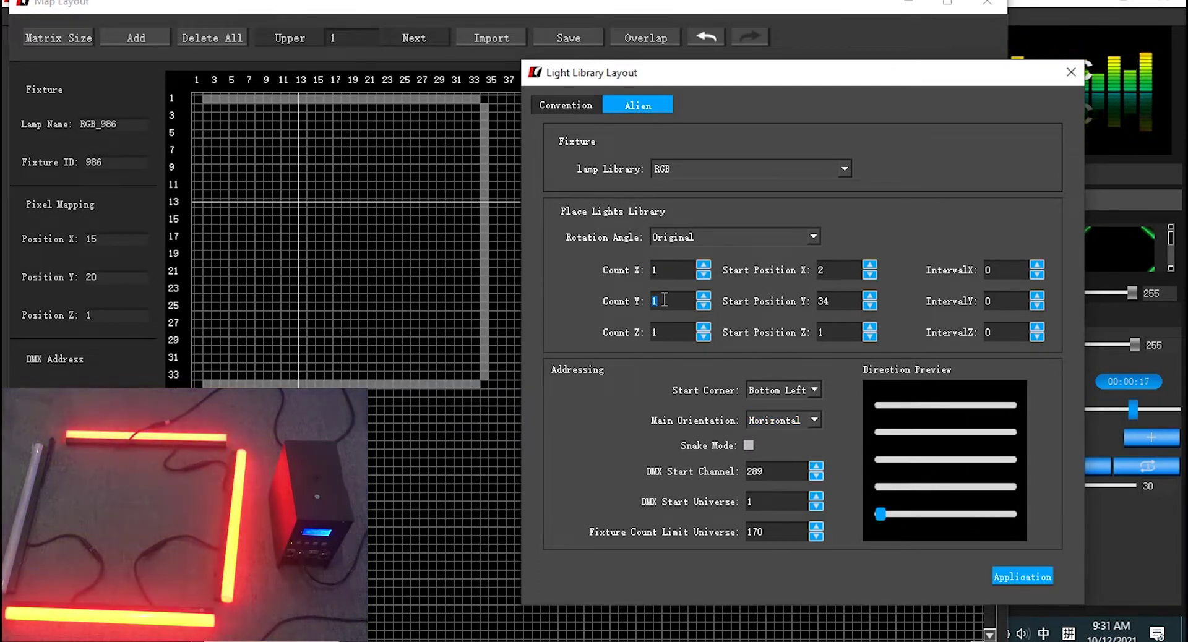
pyautogui.write('32')
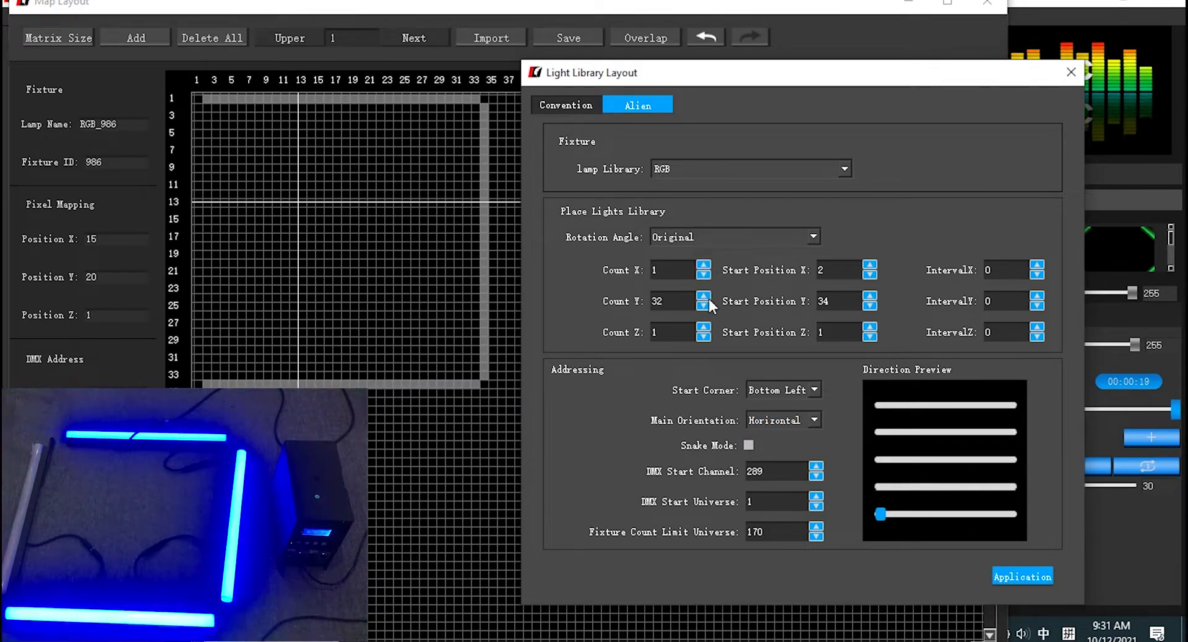
pyautogui.doubleClick(820, 270)
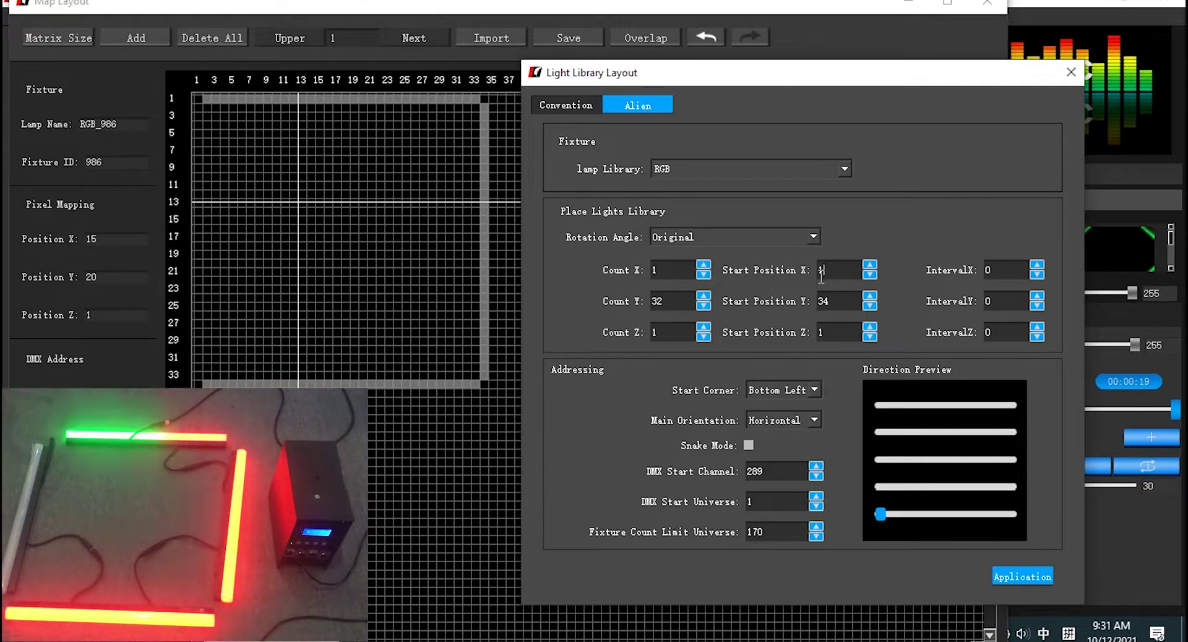
pyautogui.write('1')
pyautogui.doubleClick(823, 302)
pyautogui.write('2')
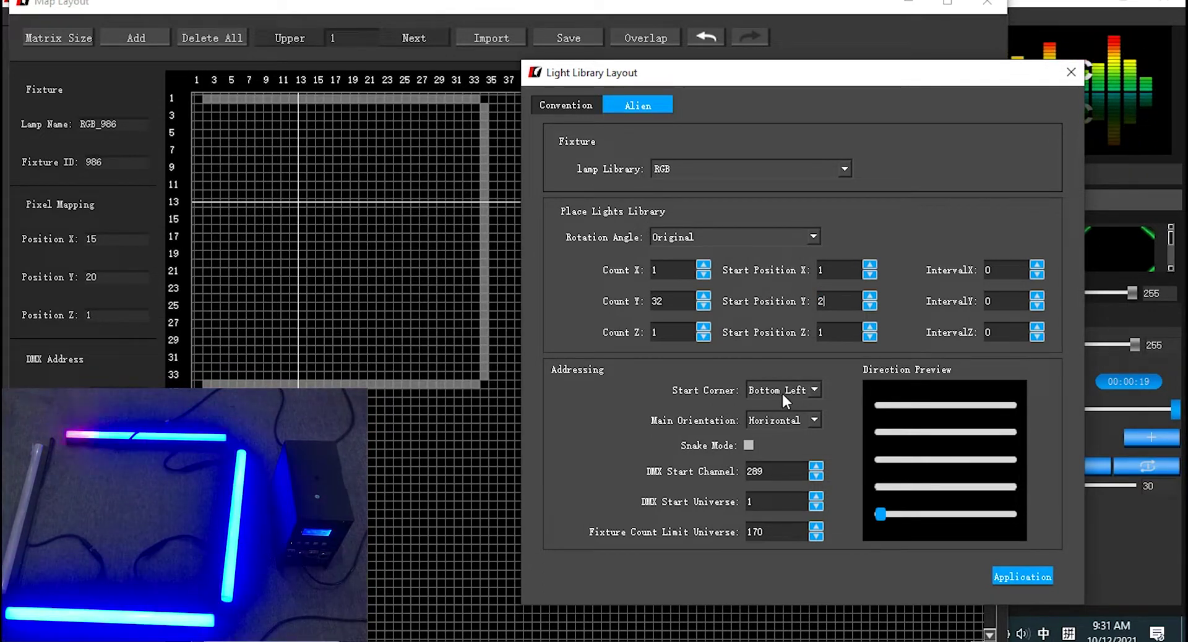
# Address the fourth strip from the Top Left corner with Vertical orientation, apply it, and close the map layout.
pyautogui.click(781, 391)
pyautogui.click(766, 404)
pyautogui.click(765, 420)
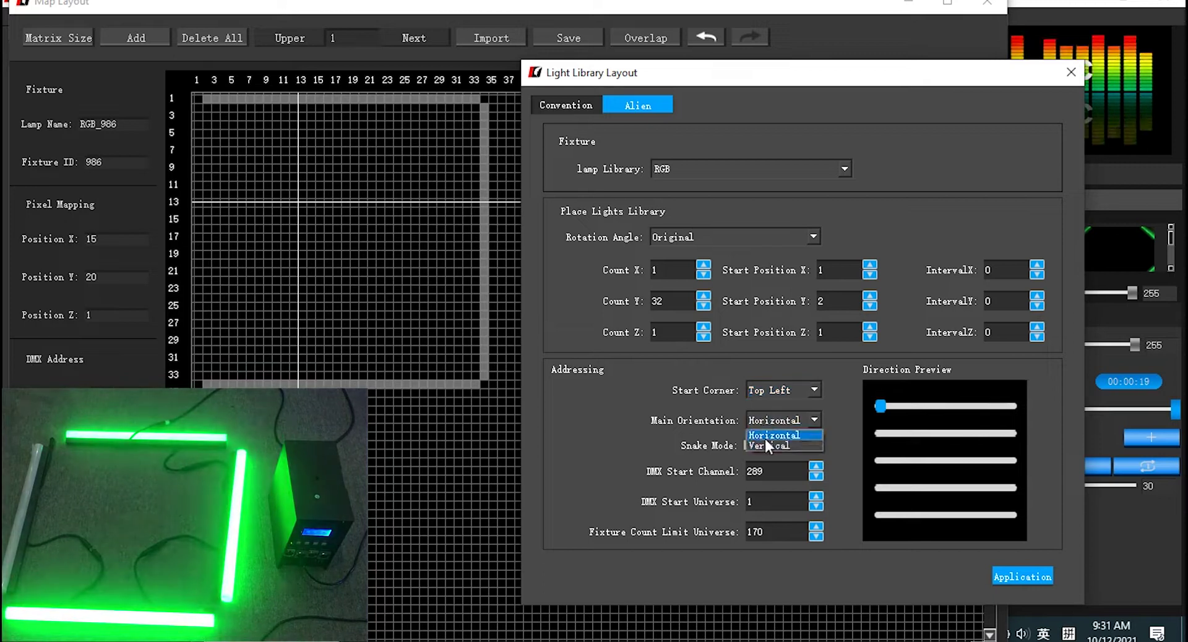
pyautogui.click(774, 444)
pyautogui.click(1015, 573)
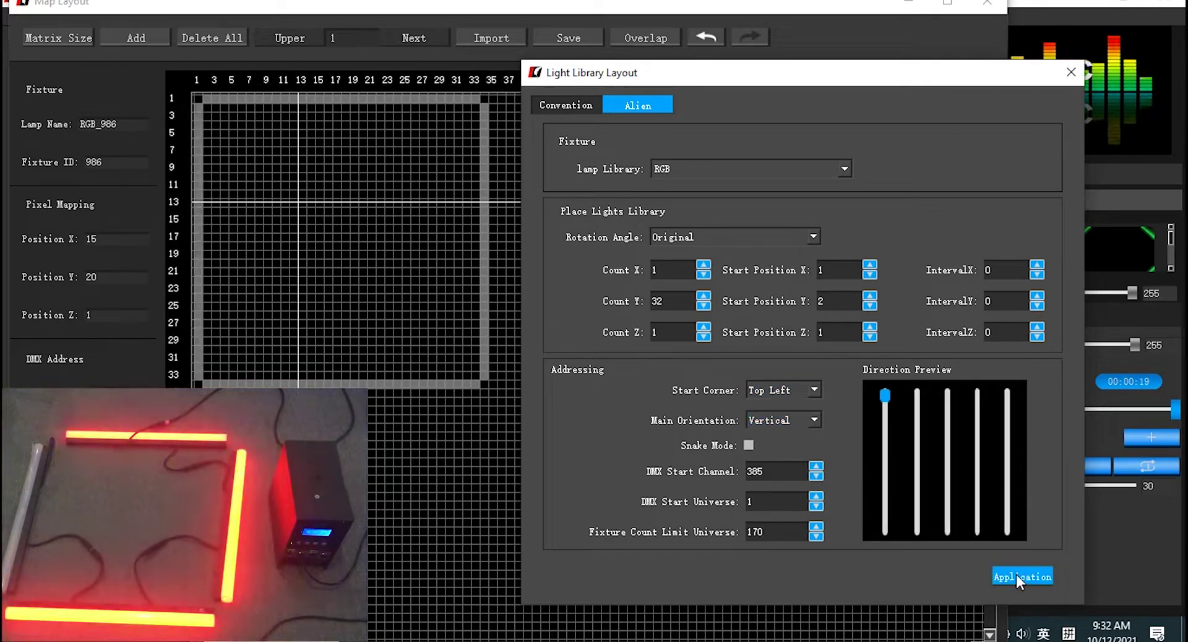
pyautogui.click(988, 2)
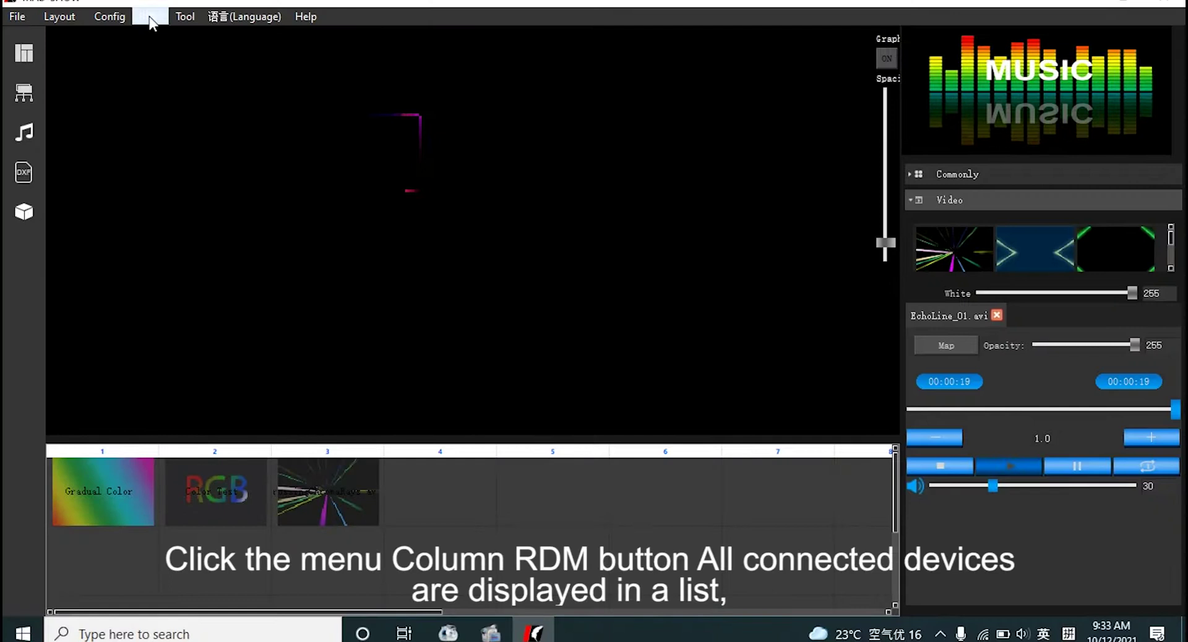
# Open the RDM controller configuration and expand the parameters of the CL404R controller.
pyautogui.click(150, 19)
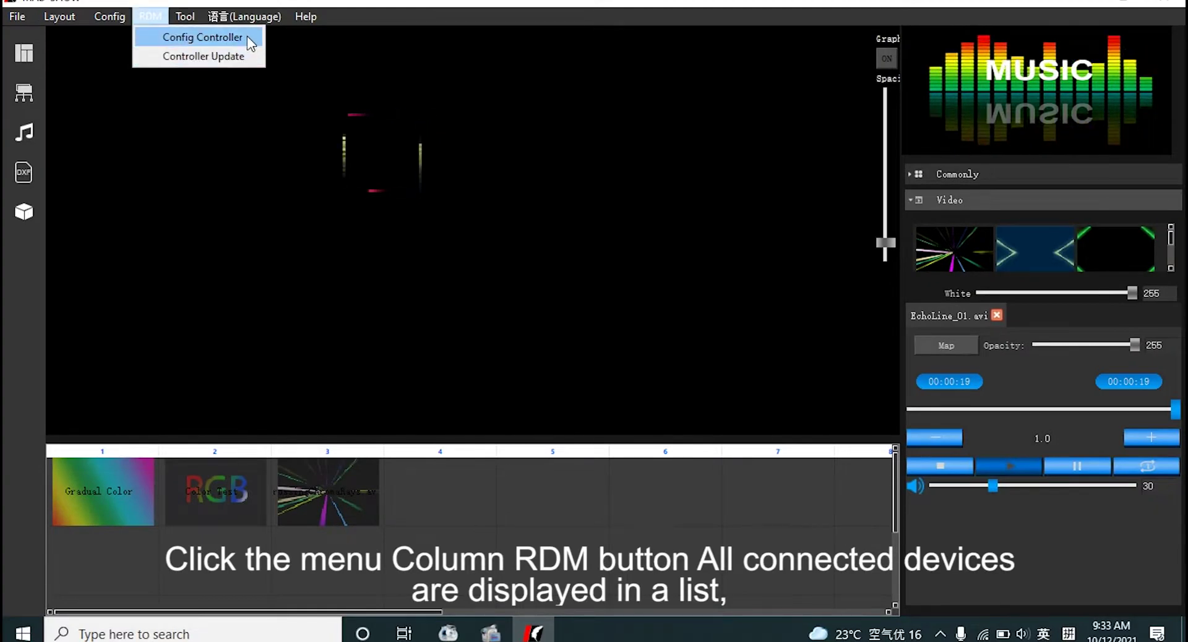
pyautogui.click(247, 37)
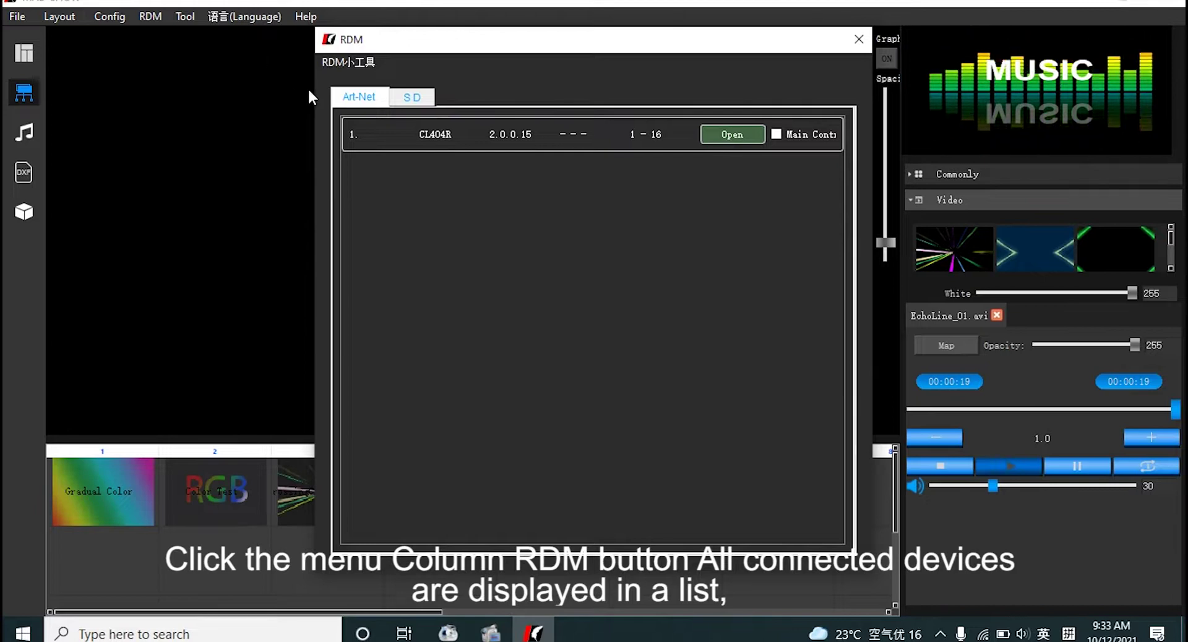
pyautogui.click(722, 135)
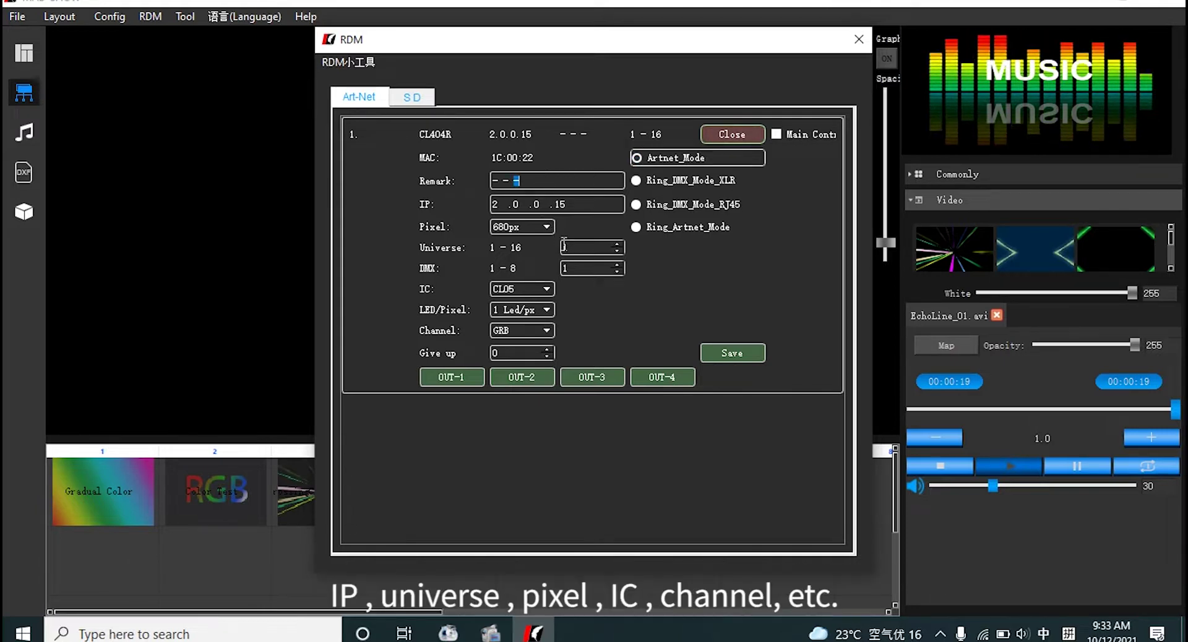
# Examine the available IC, LED/Pixel and Channel options for the CL404R controller.
pyautogui.click(542, 290)
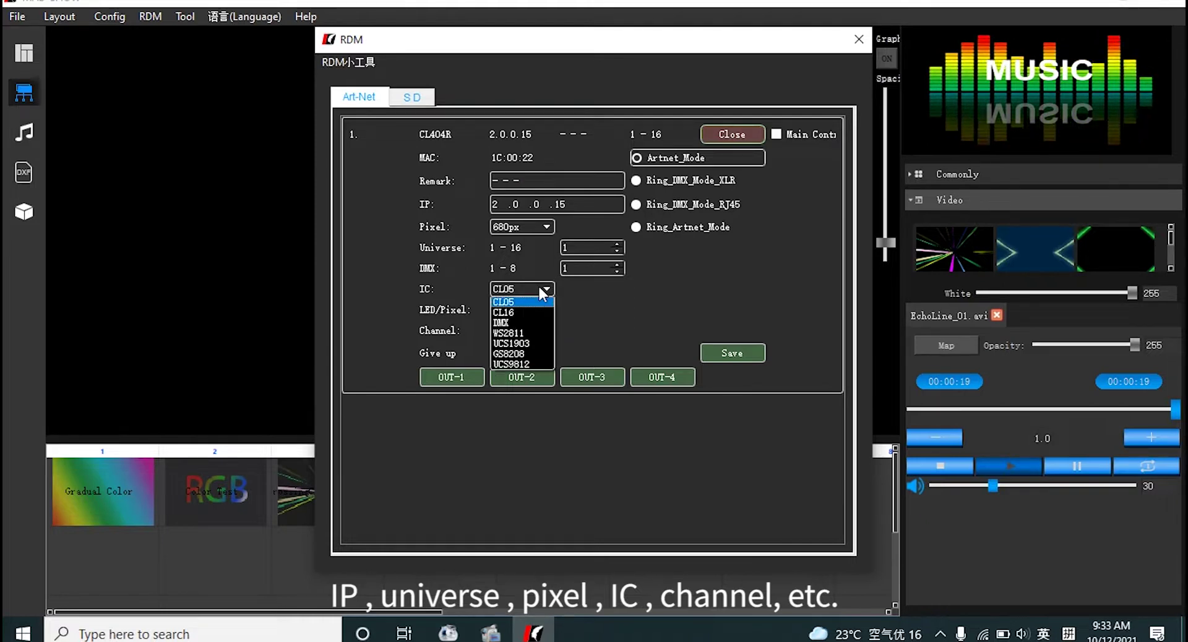
pyautogui.click(542, 290)
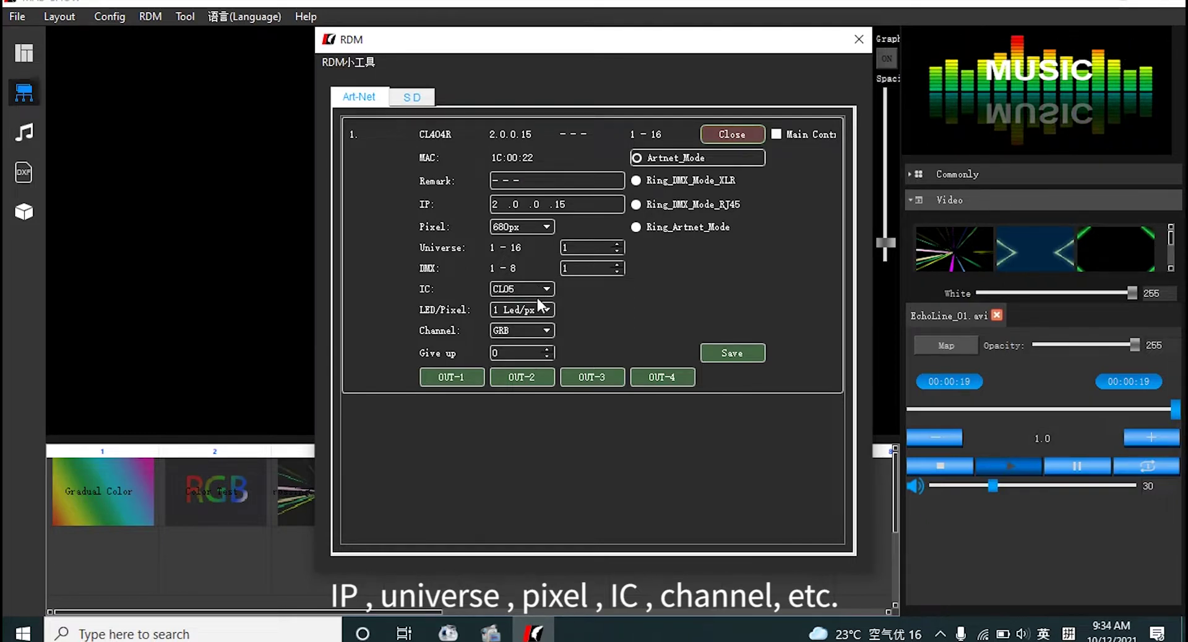
pyautogui.click(540, 314)
pyautogui.click(540, 313)
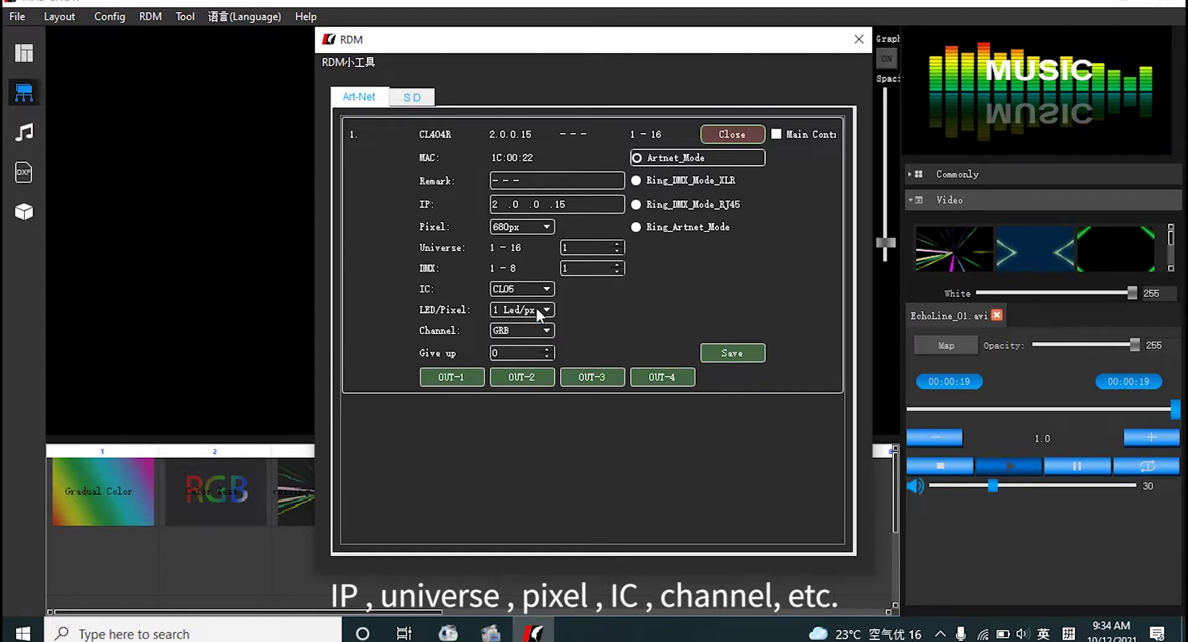
pyautogui.click(544, 330)
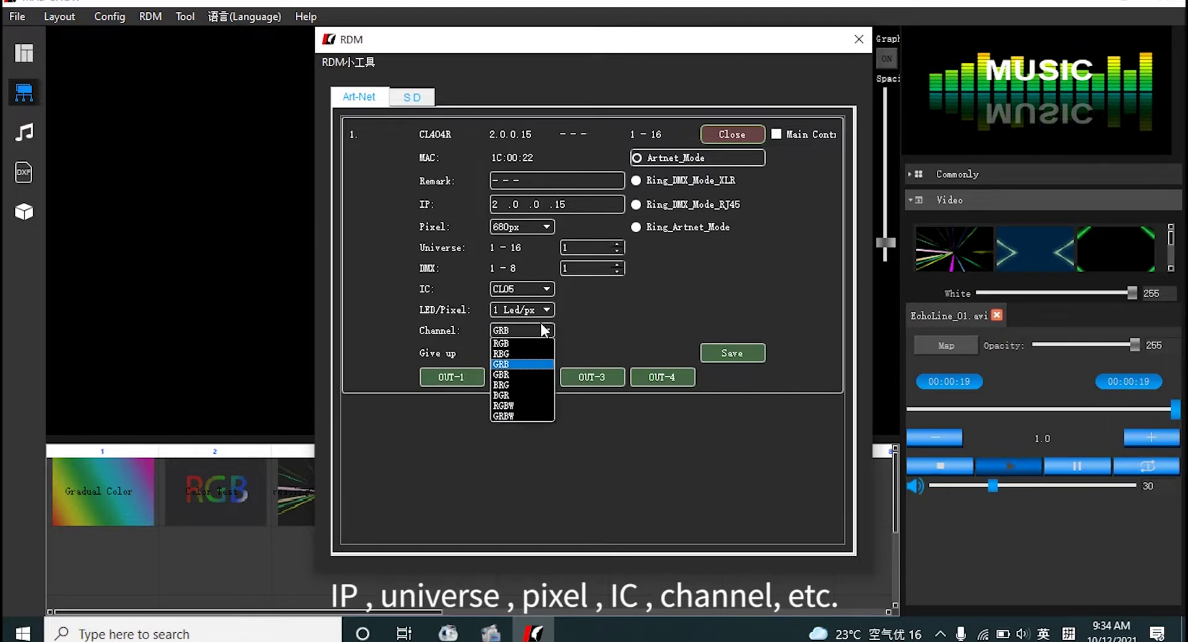
pyautogui.click(544, 330)
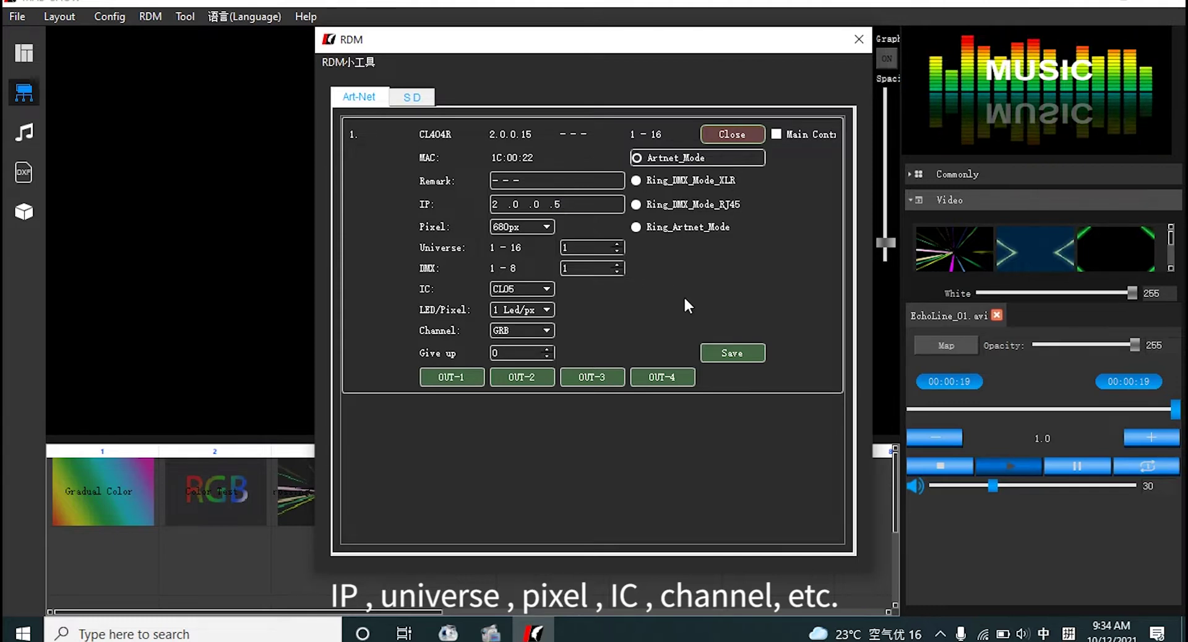
# Set the CL404R controller's IP to 2.0.0.5, save its parameters, and close the RDM configuration.
pyautogui.click(721, 355)
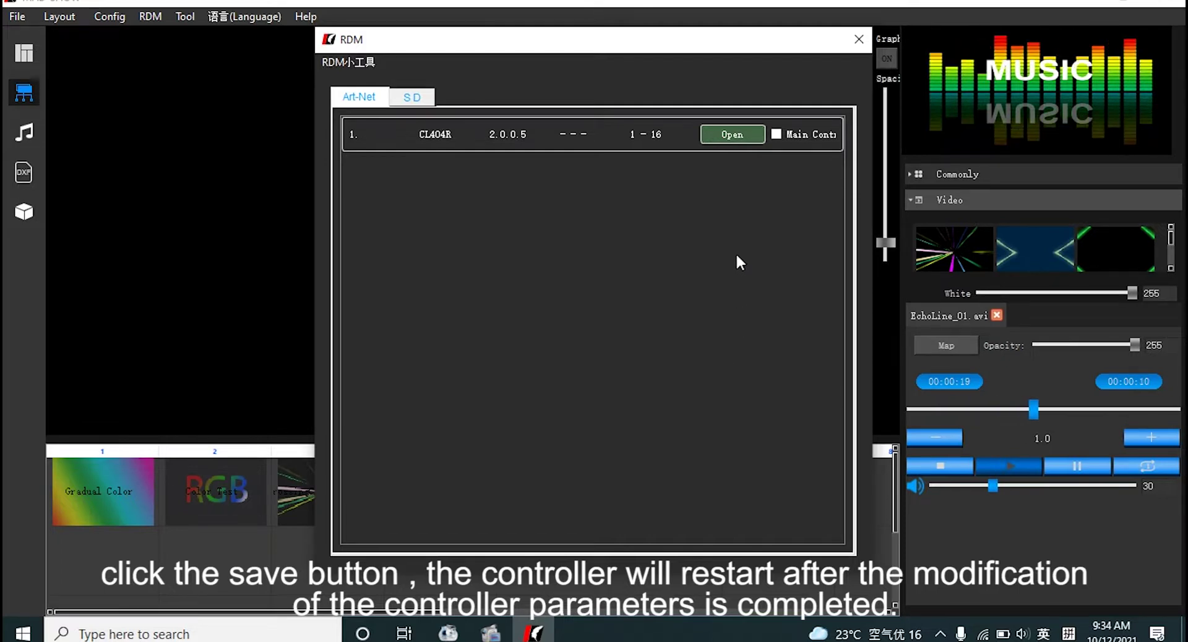
pyautogui.click(859, 39)
# Search for ArtNet devices again in the Device Manager and enable all the CLEN-ArtNet entries at 2.0.0.5.
pyautogui.click(102, 19)
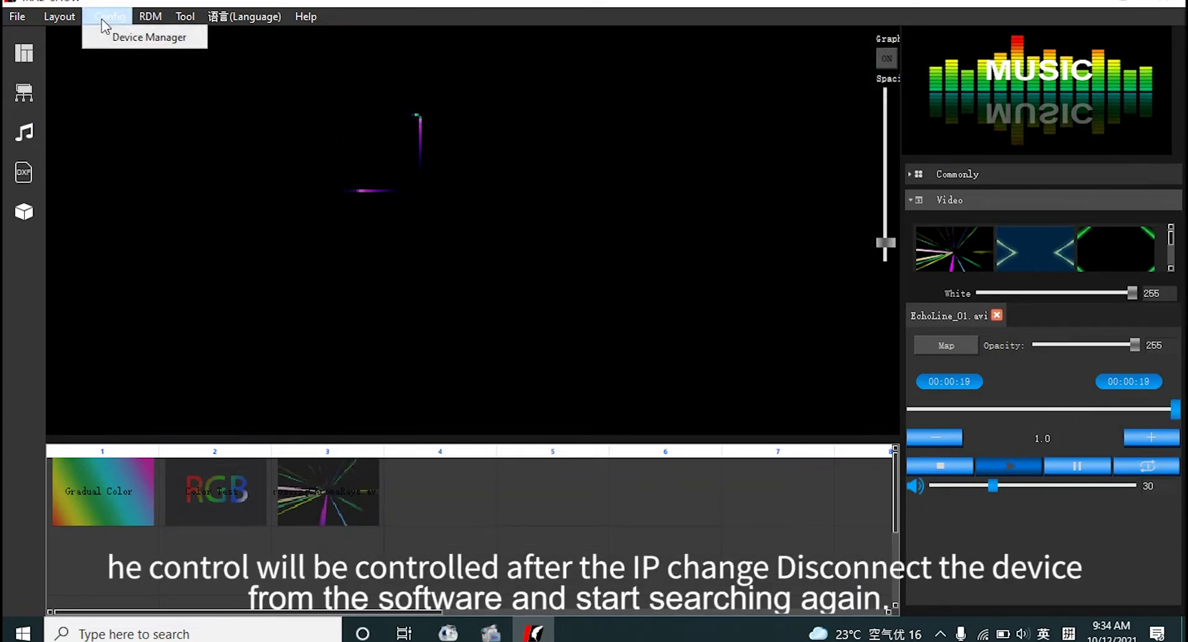
pyautogui.click(115, 37)
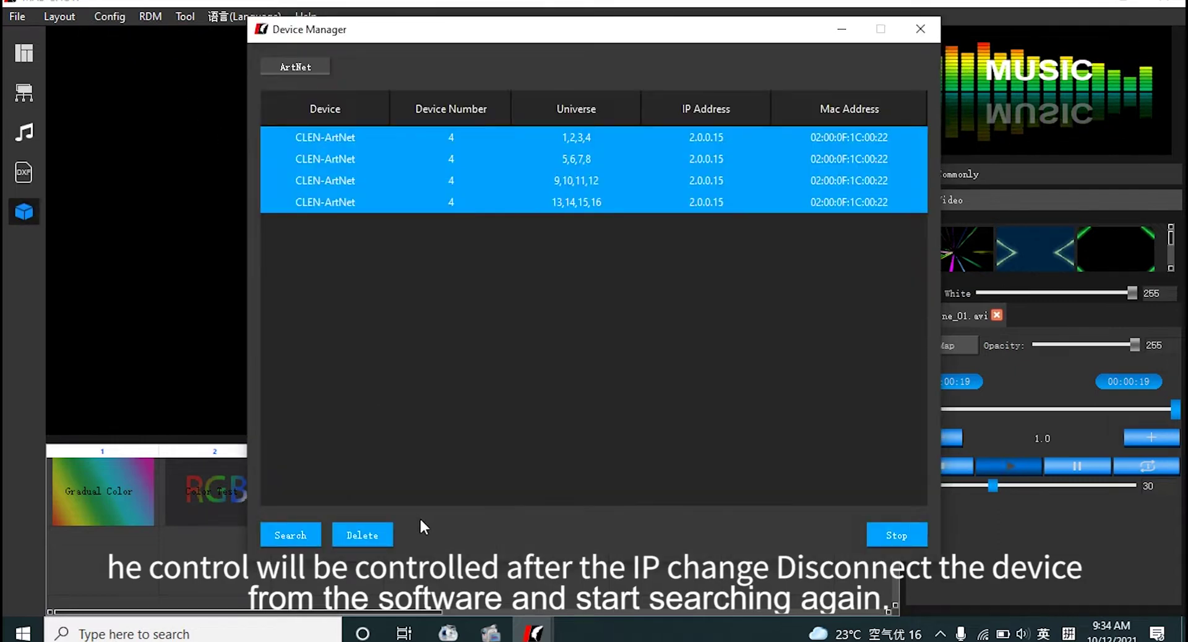
pyautogui.click(292, 537)
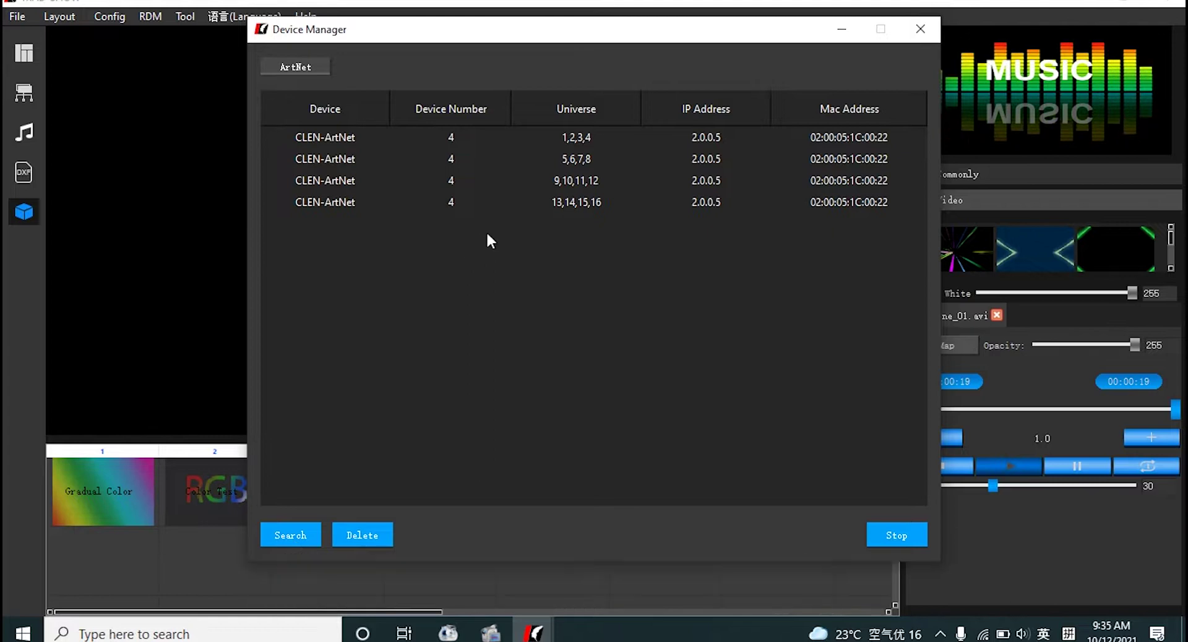
pyautogui.moveTo(502, 204); pyautogui.dragTo(573, 108)
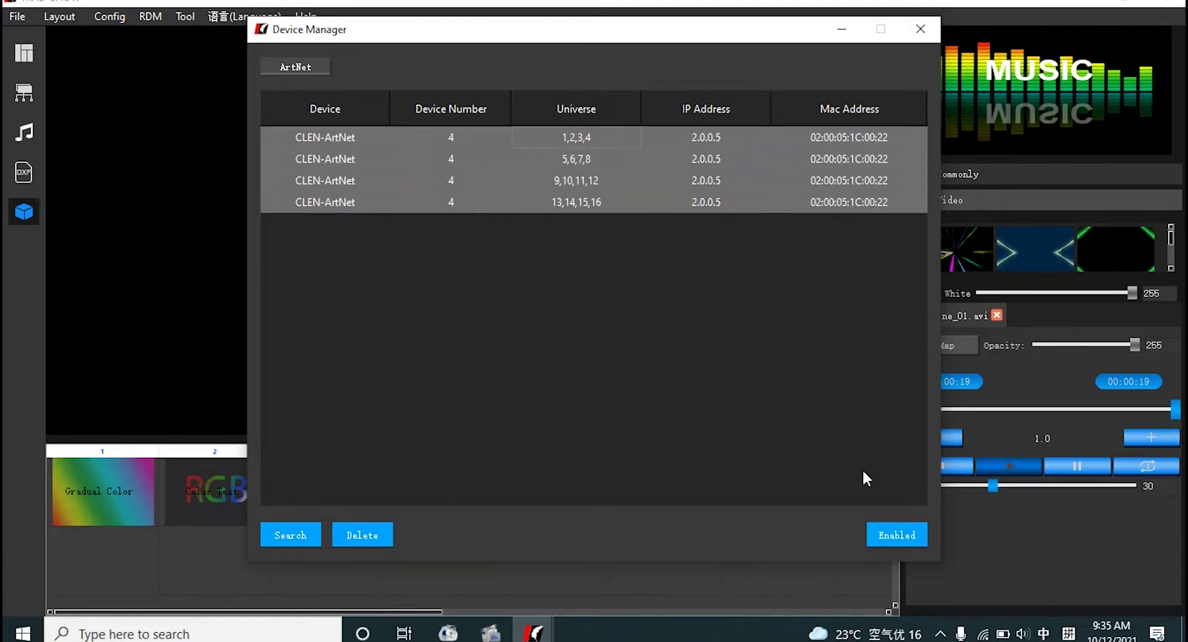
pyautogui.click(896, 539)
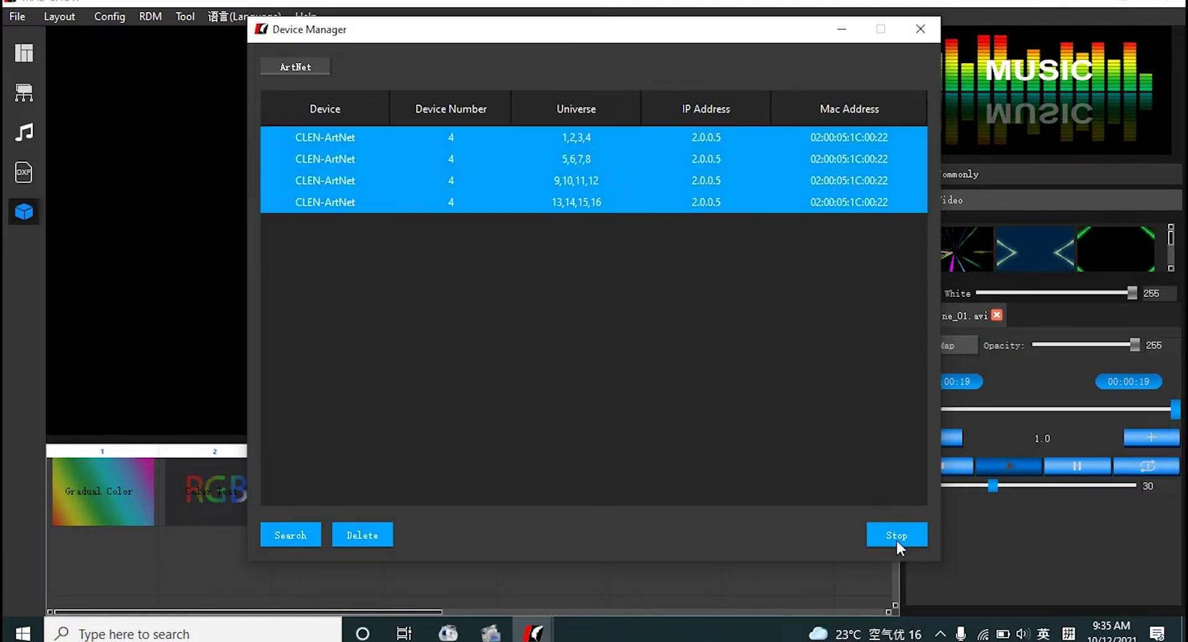
pyautogui.click(921, 30)
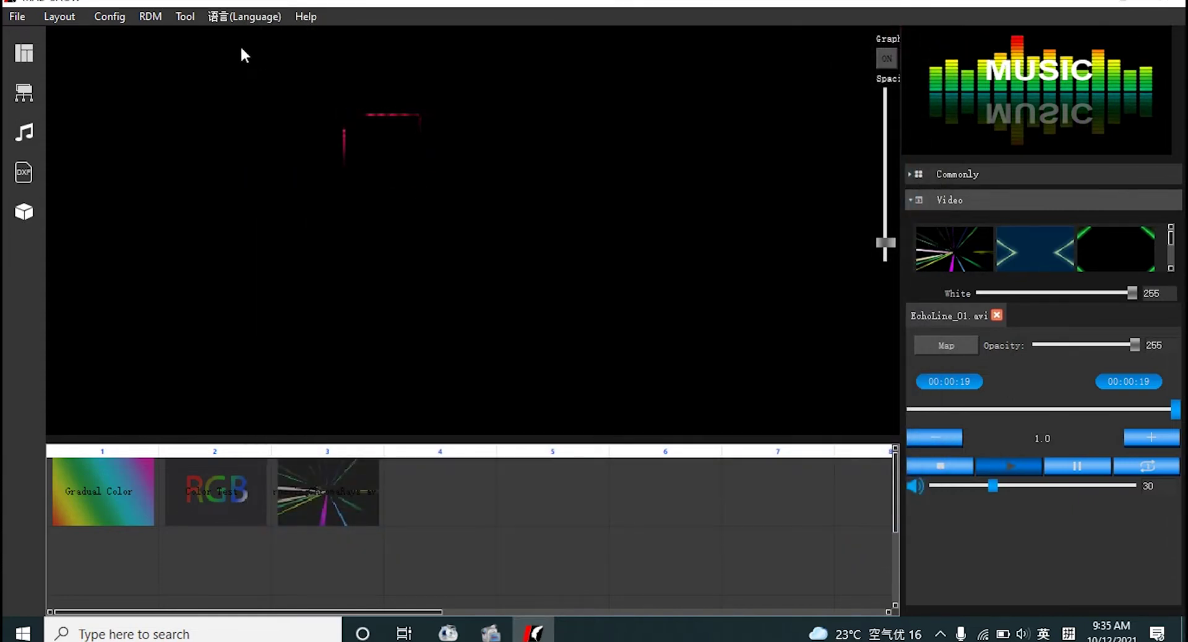
# Reopen the CL404R controller's RDM parameters, set its IP to 2.0.0.3 to make it the master, and save.
pyautogui.click(154, 17)
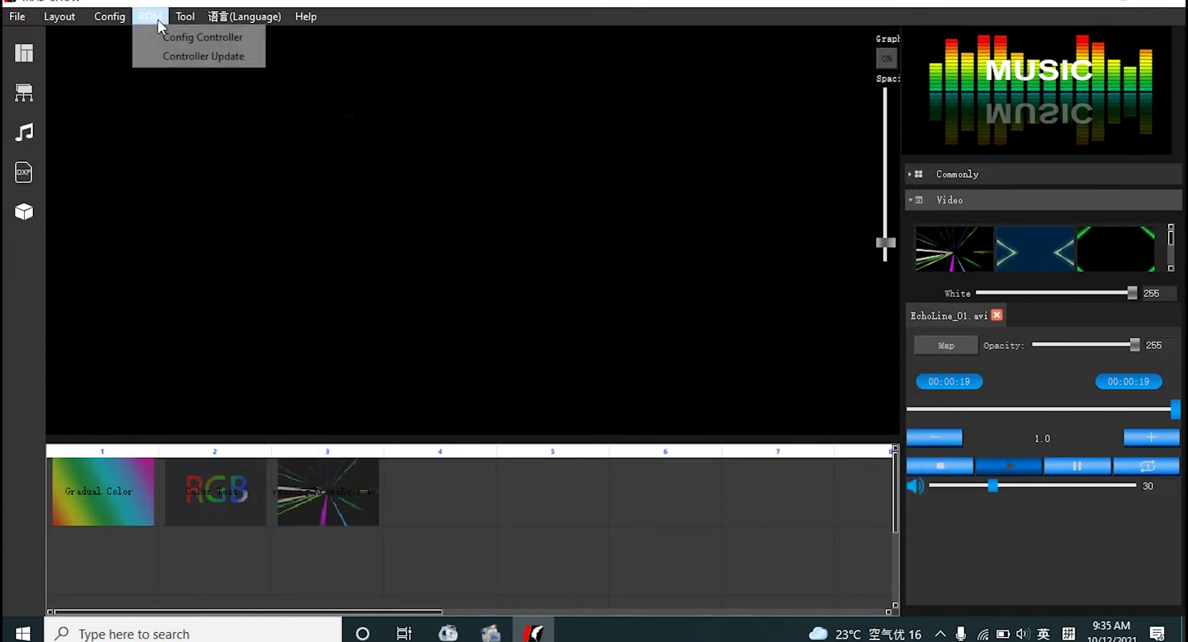
pyautogui.click(194, 37)
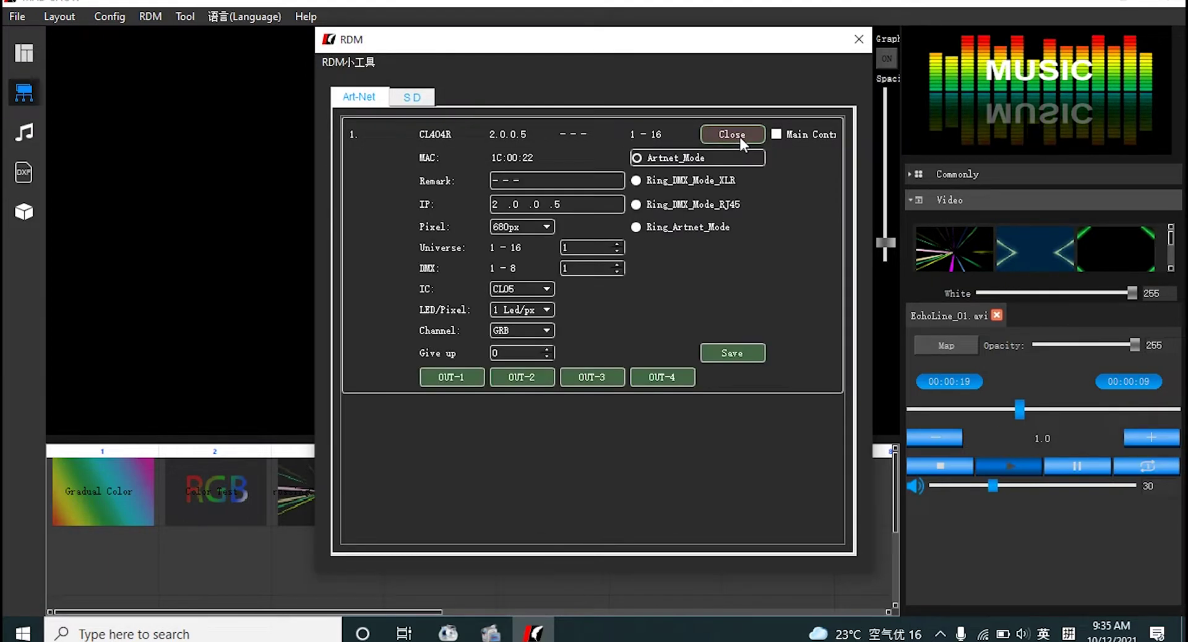
pyautogui.click(740, 137)
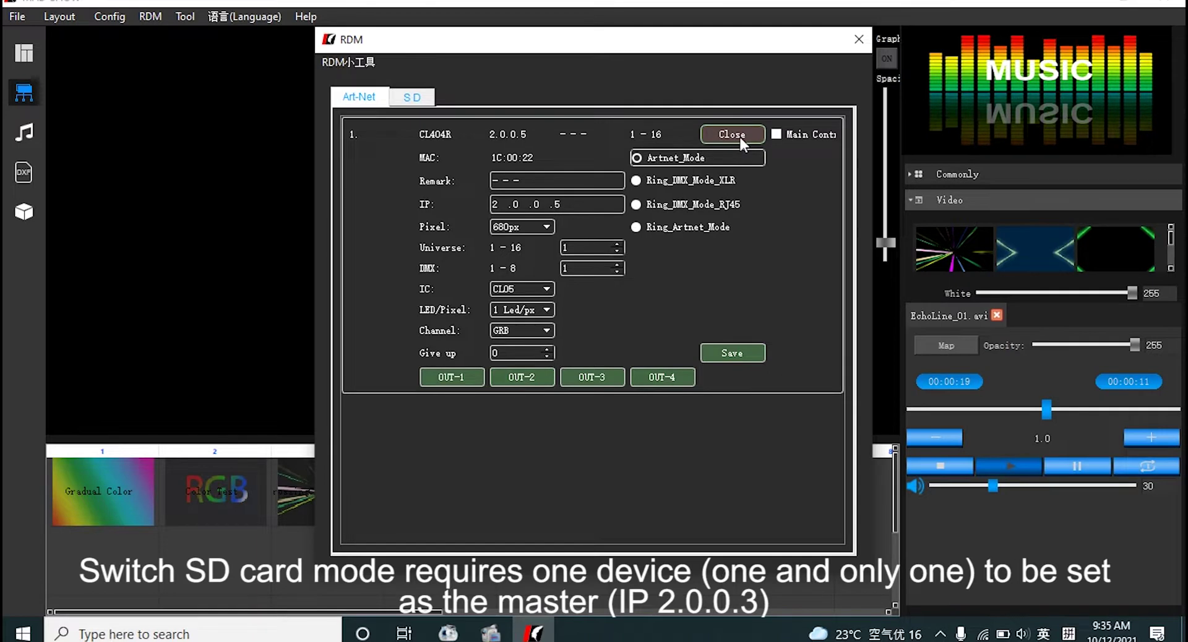
pyautogui.doubleClick(576, 204)
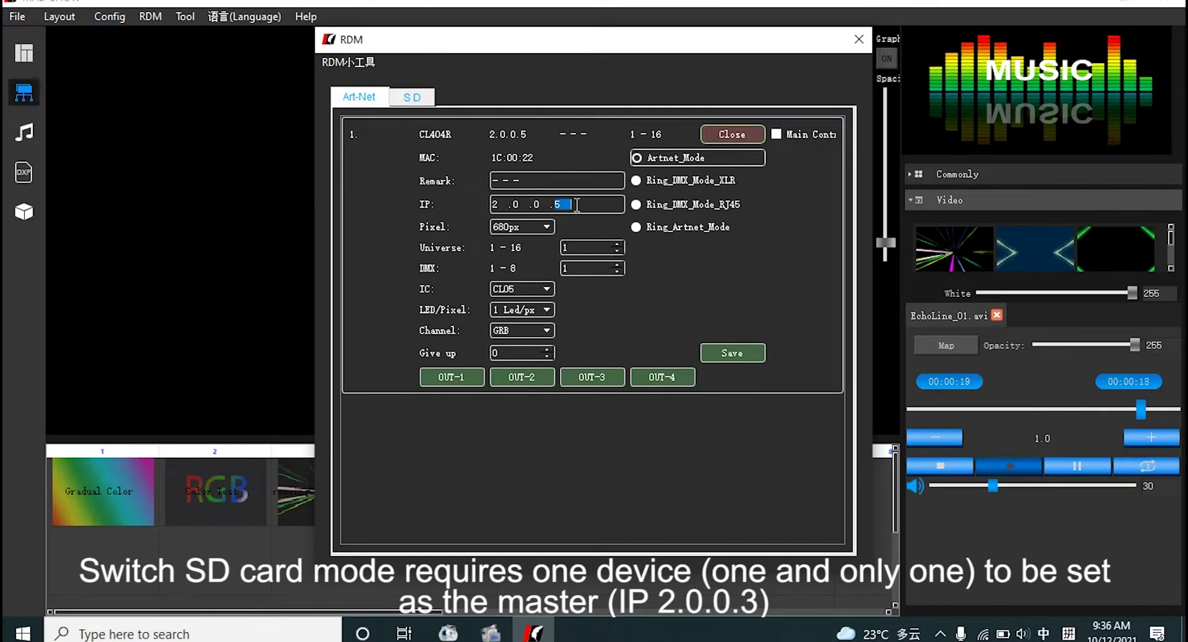
pyautogui.write('3')
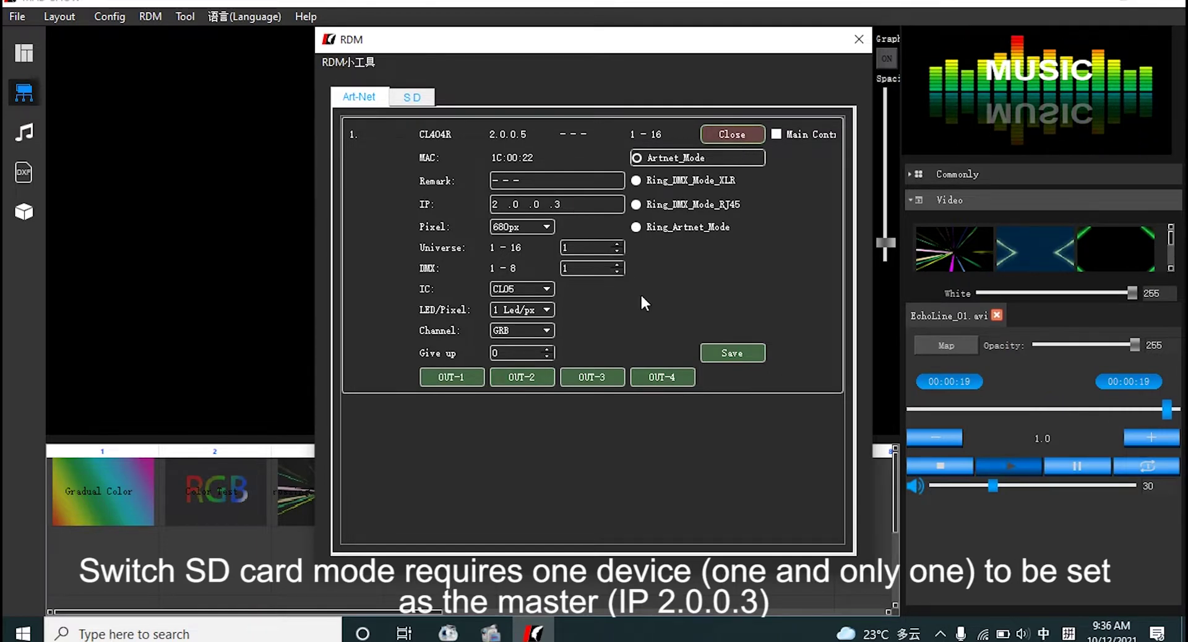
pyautogui.click(725, 355)
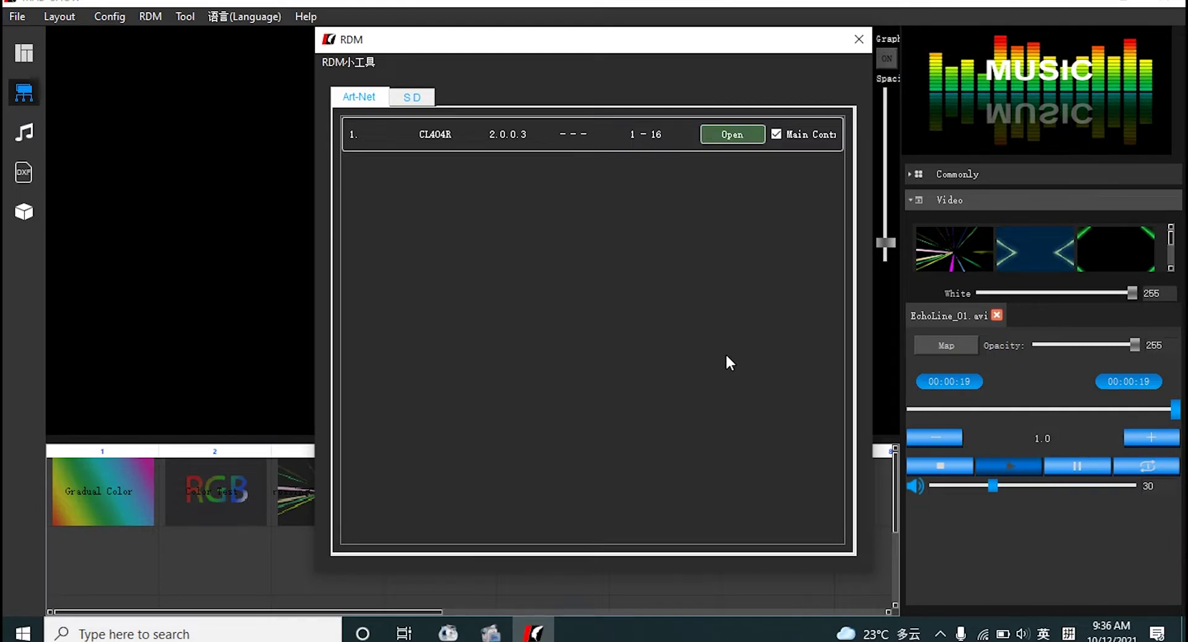
# Open the CL404R controller's parameters and choose local file 1 (本地文件: 1) as its SD playback file.
pyautogui.click(726, 135)
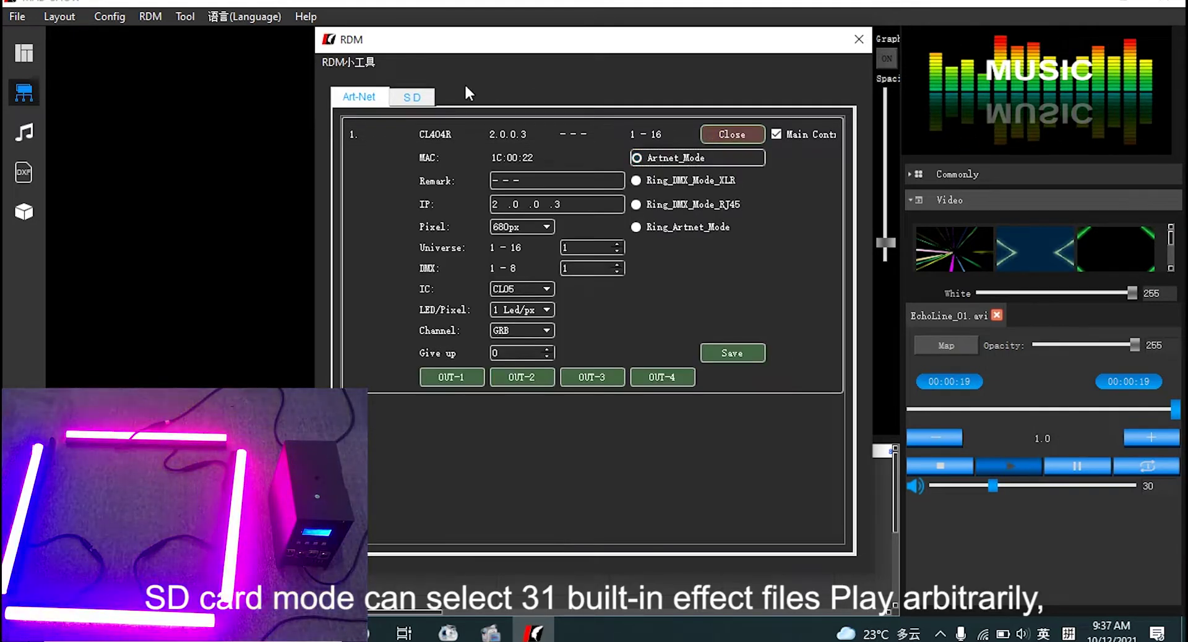
pyautogui.click(423, 94)
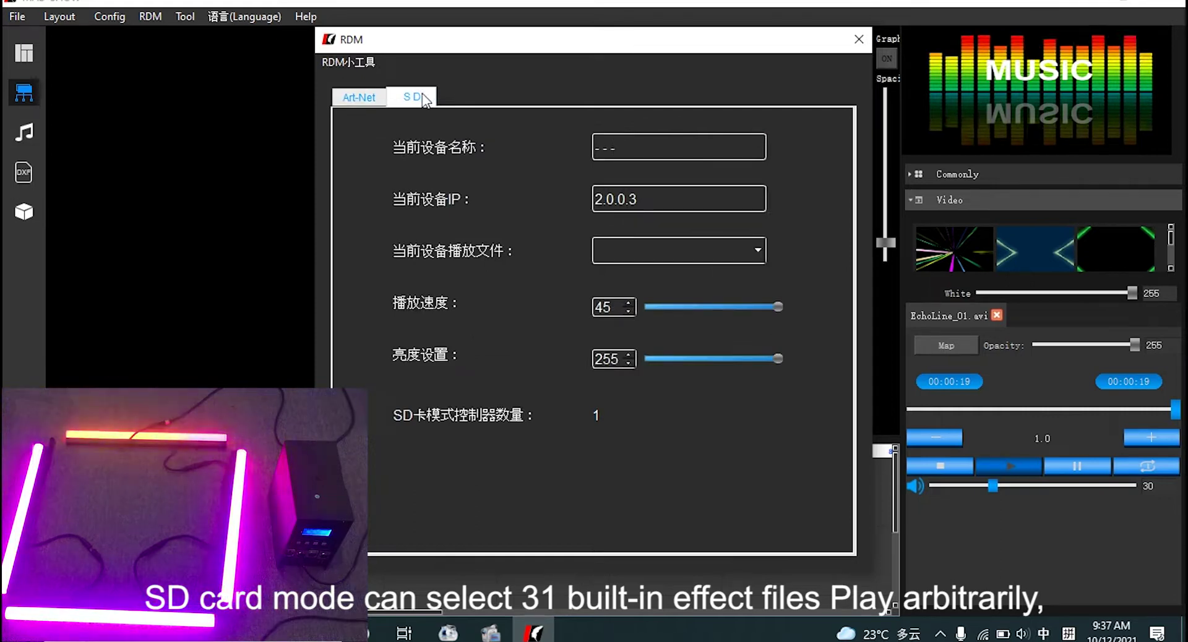
pyautogui.click(671, 246)
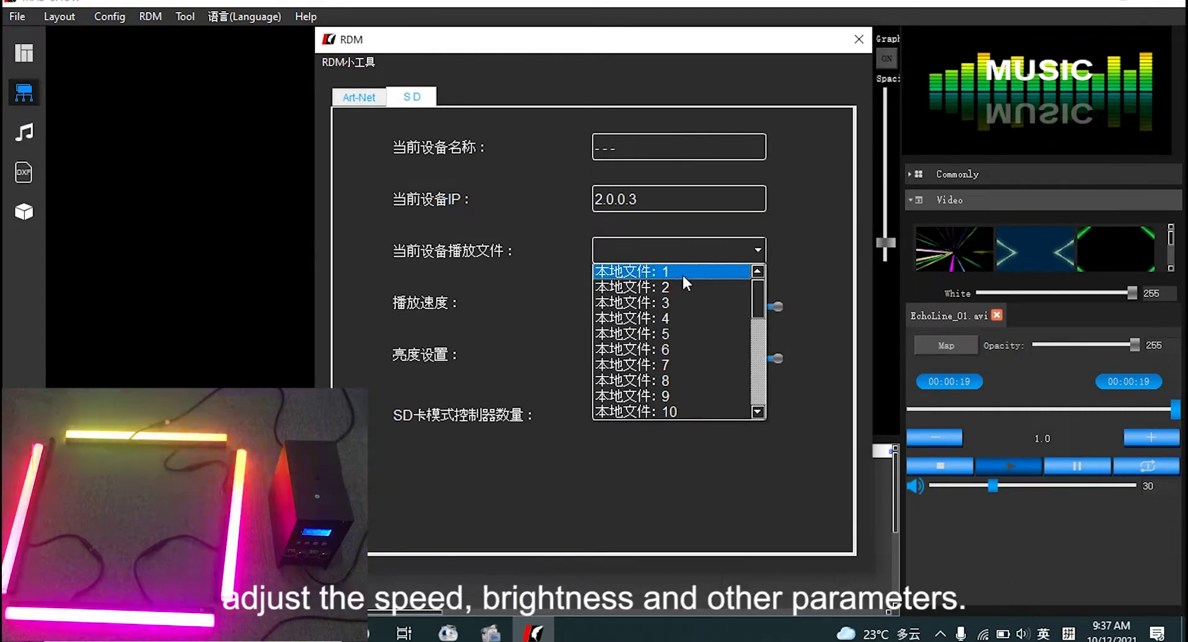
pyautogui.click(681, 273)
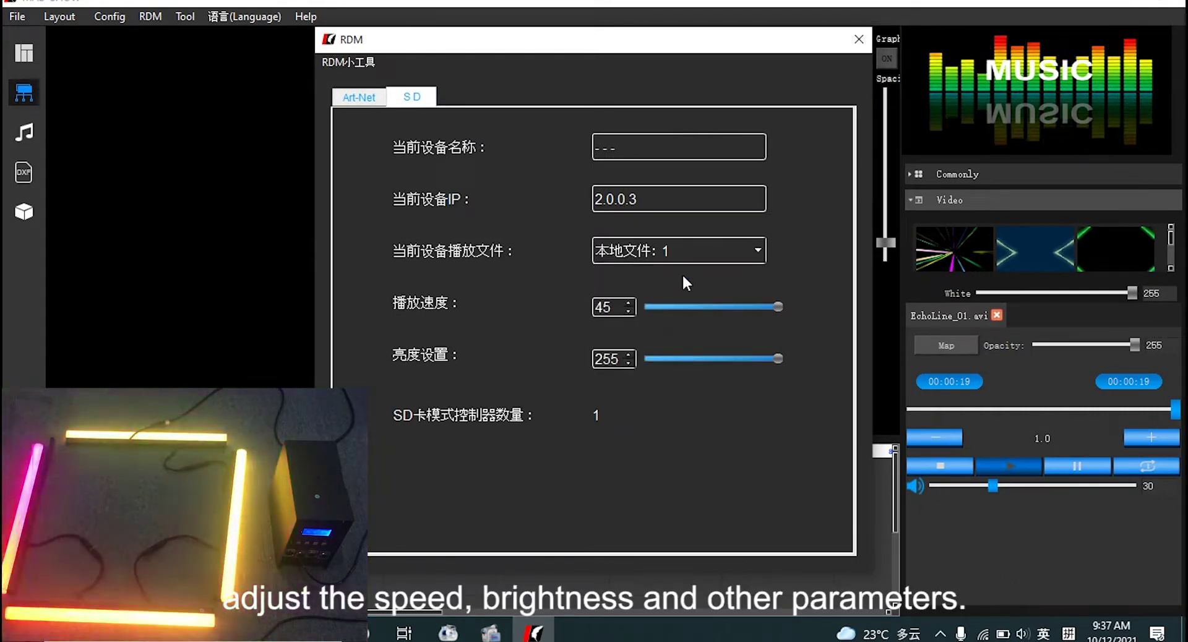
pyautogui.click(684, 284)
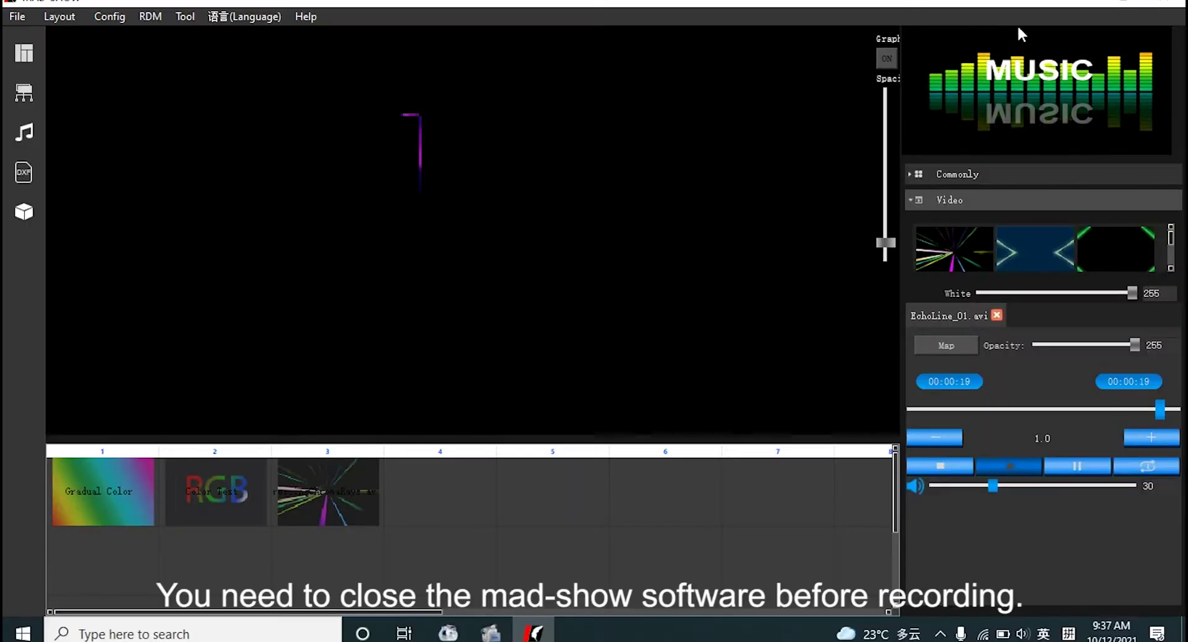
# Exit MAD-SHOW, switch to MADRIX, and search for Art-Net devices in its Device Manager.
pyautogui.click(1148, 6)
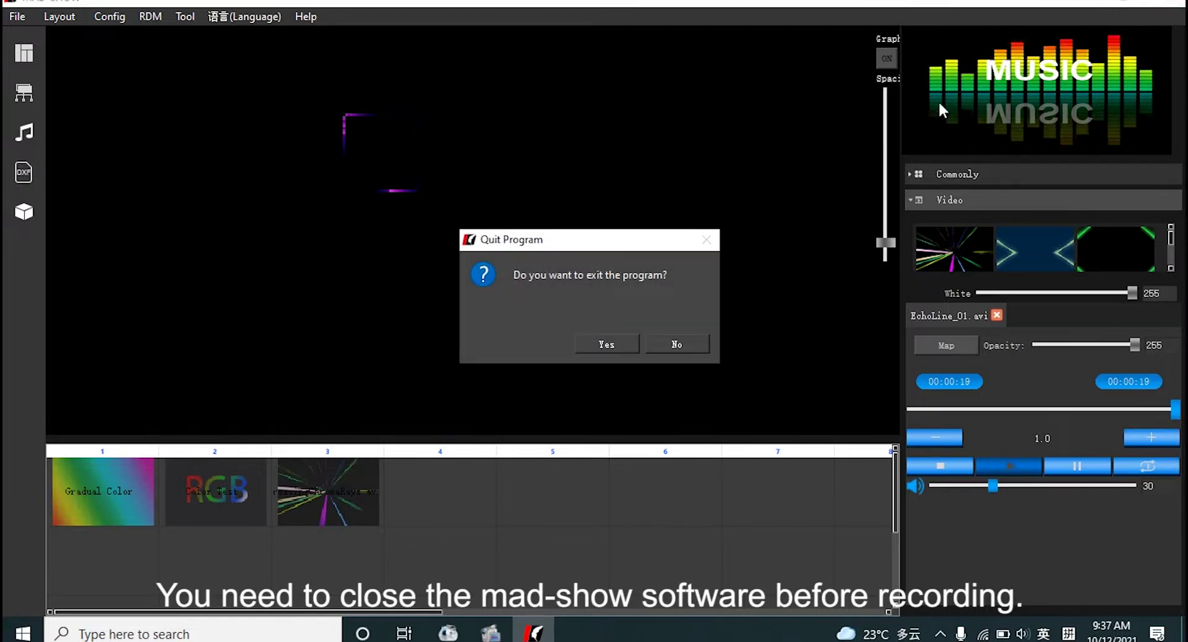
pyautogui.click(601, 343)
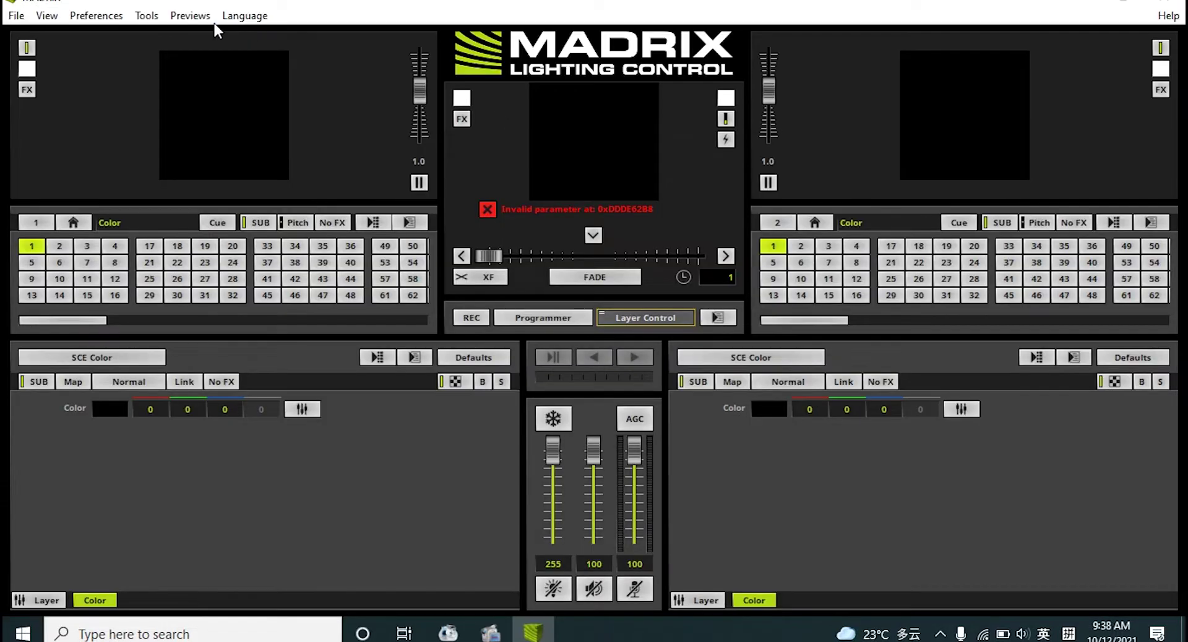
pyautogui.click(98, 16)
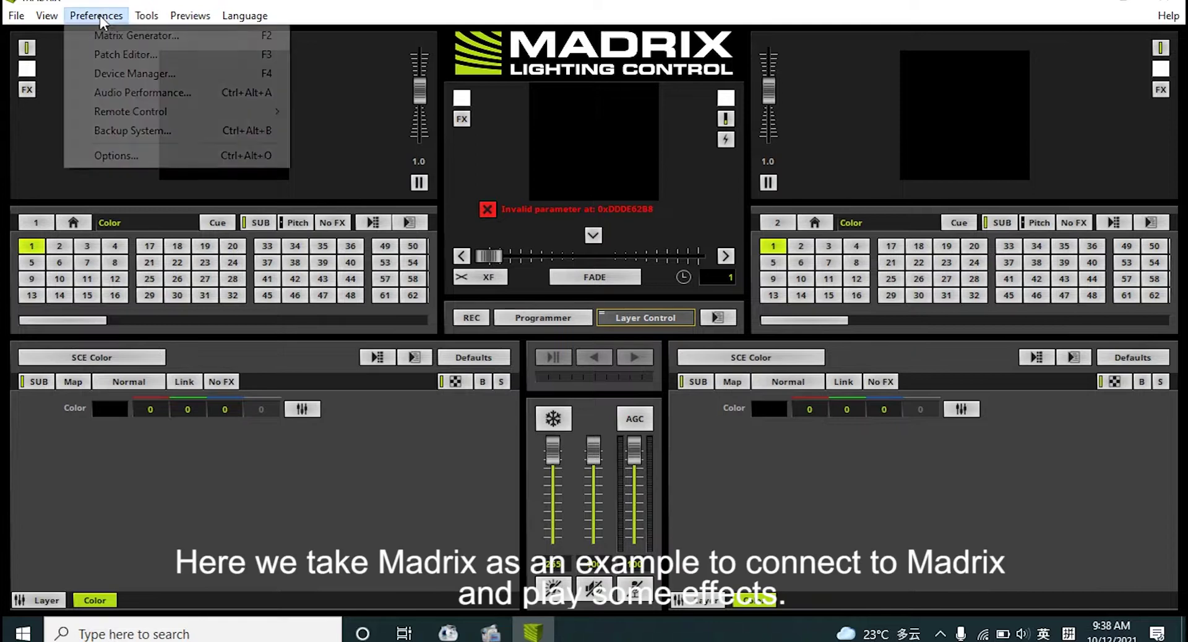
pyautogui.click(128, 74)
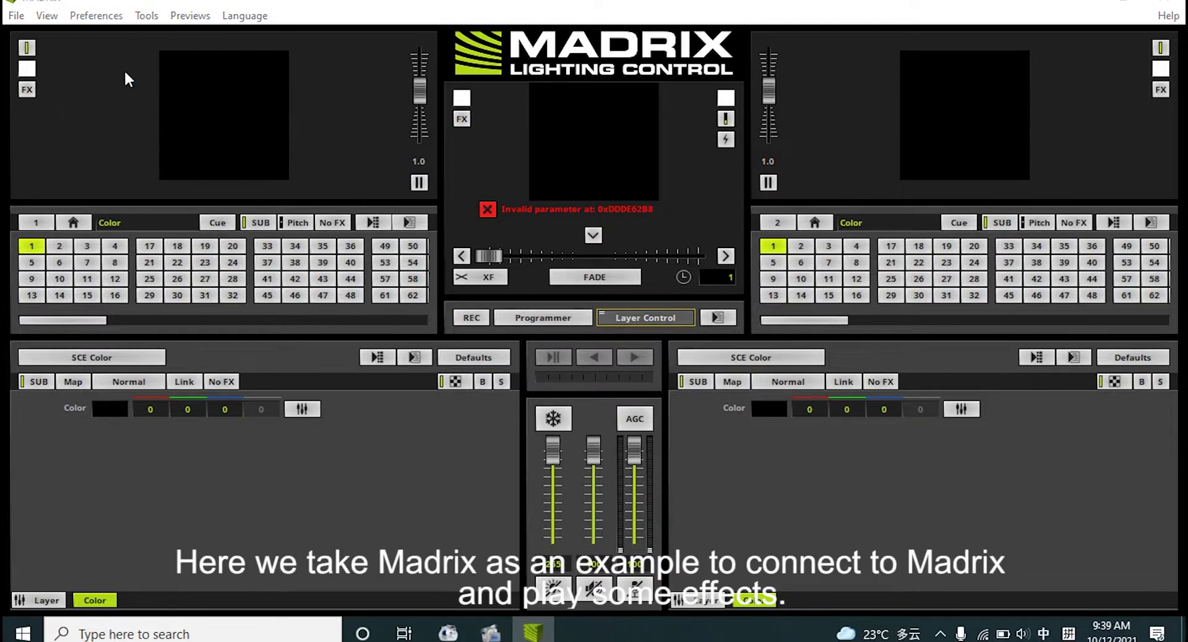
pyautogui.click(384, 136)
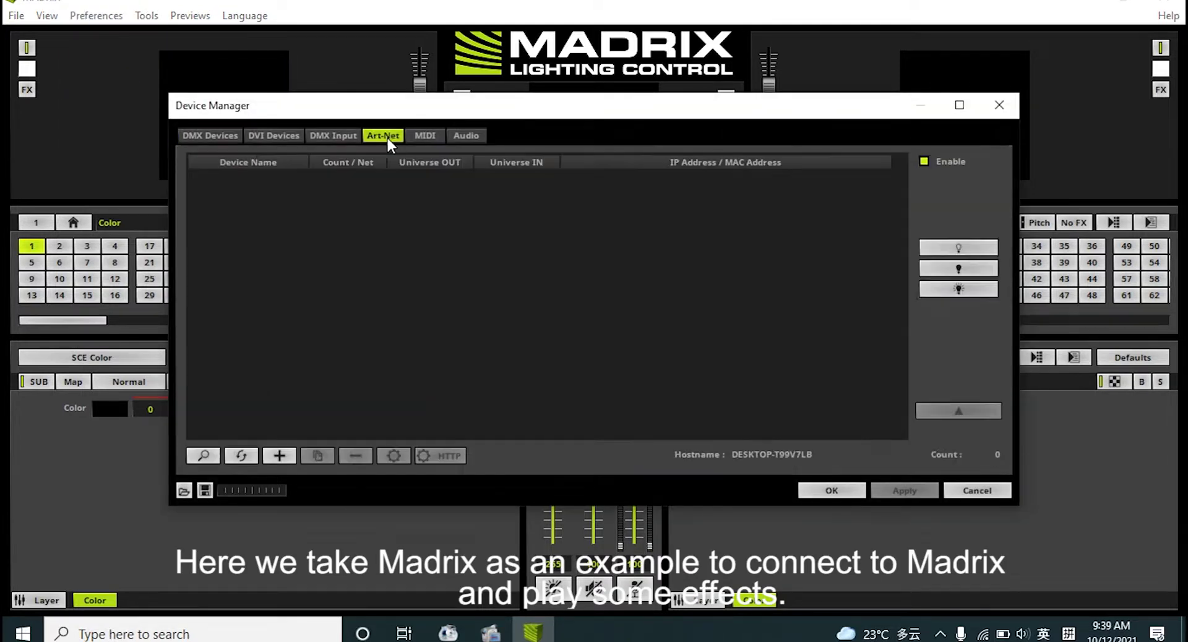
pyautogui.click(199, 459)
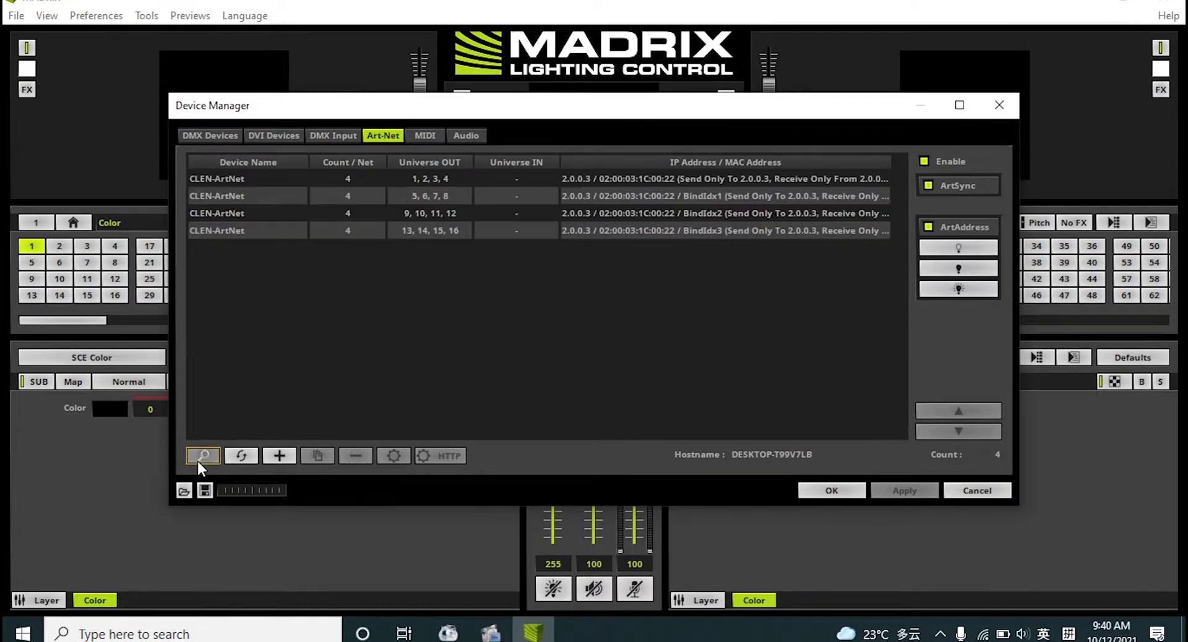
# Enable all the CLEN-ArtNet DMX devices at 2.0.0.3 and apply the Device Manager settings.
pyautogui.click(224, 136)
pyautogui.click(392, 266)
pyautogui.hotkey('ctrl', 'a')
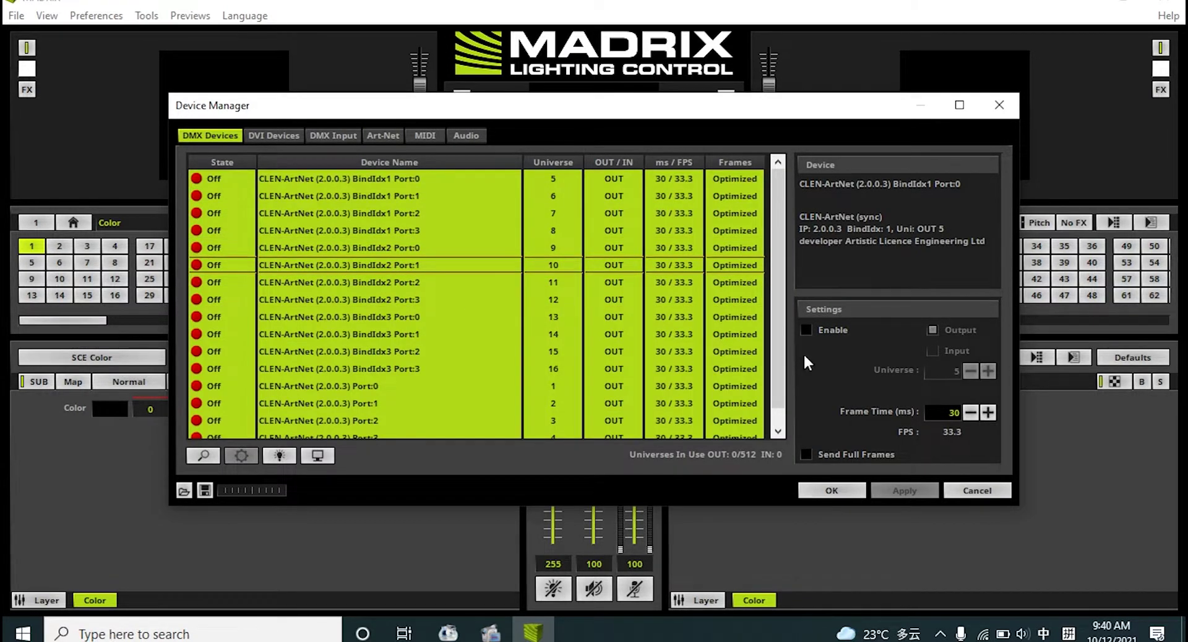
pyautogui.click(805, 329)
pyautogui.click(850, 490)
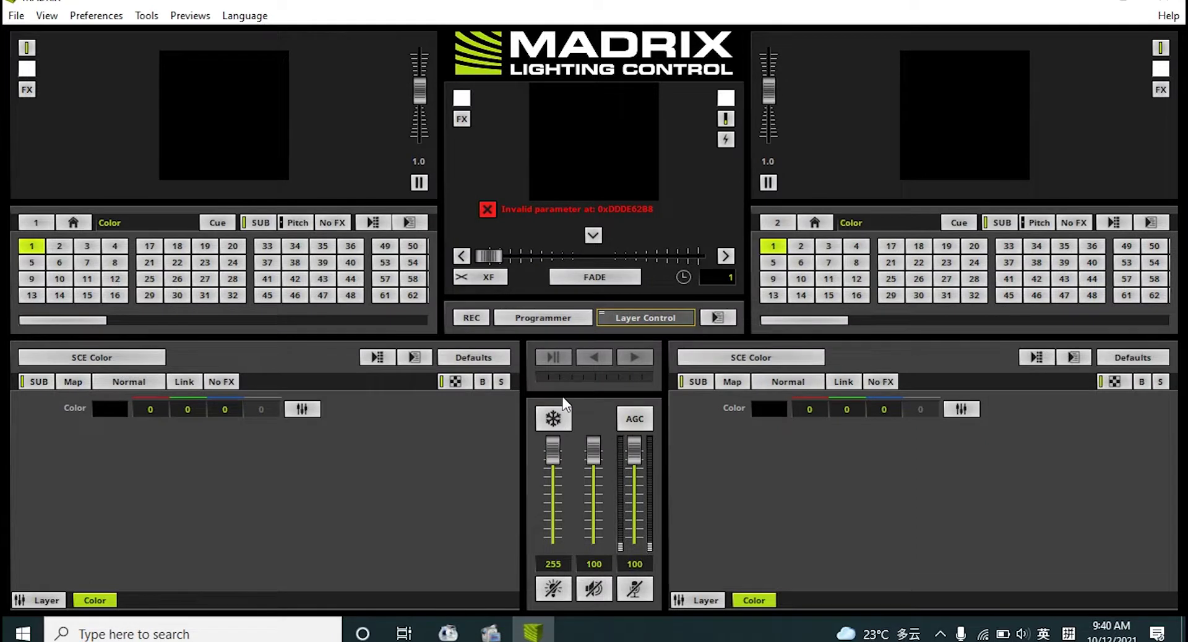
# Change the left deck's effect to SCE Color Scroll.
pyautogui.click(106, 355)
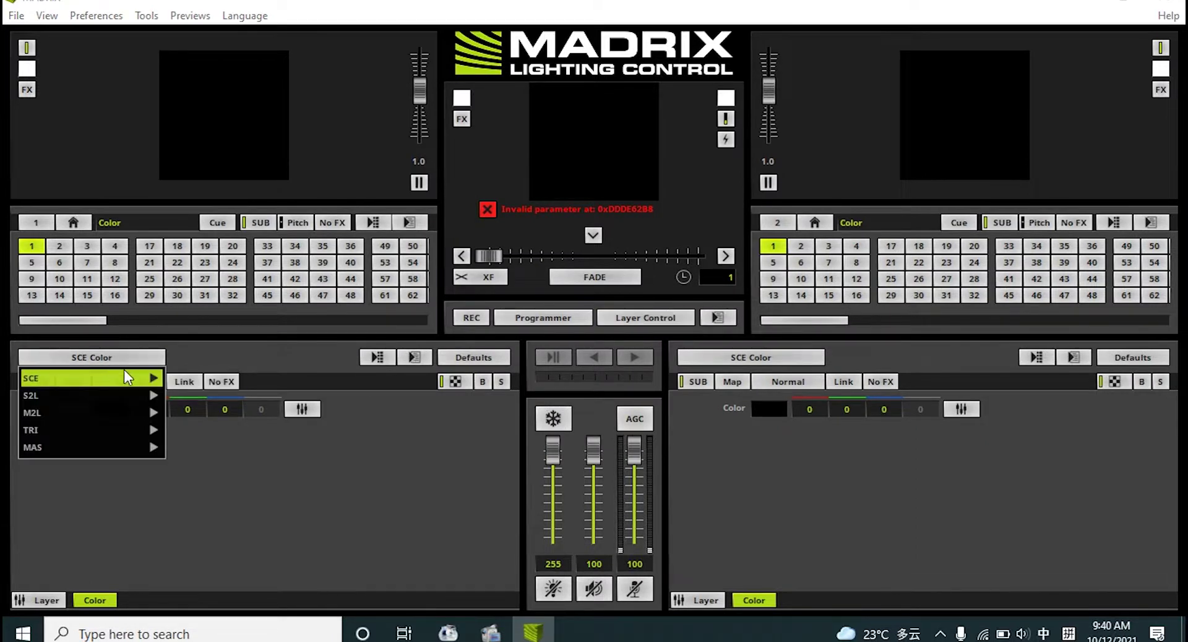
pyautogui.moveTo(133, 382)
pyautogui.click(213, 437)
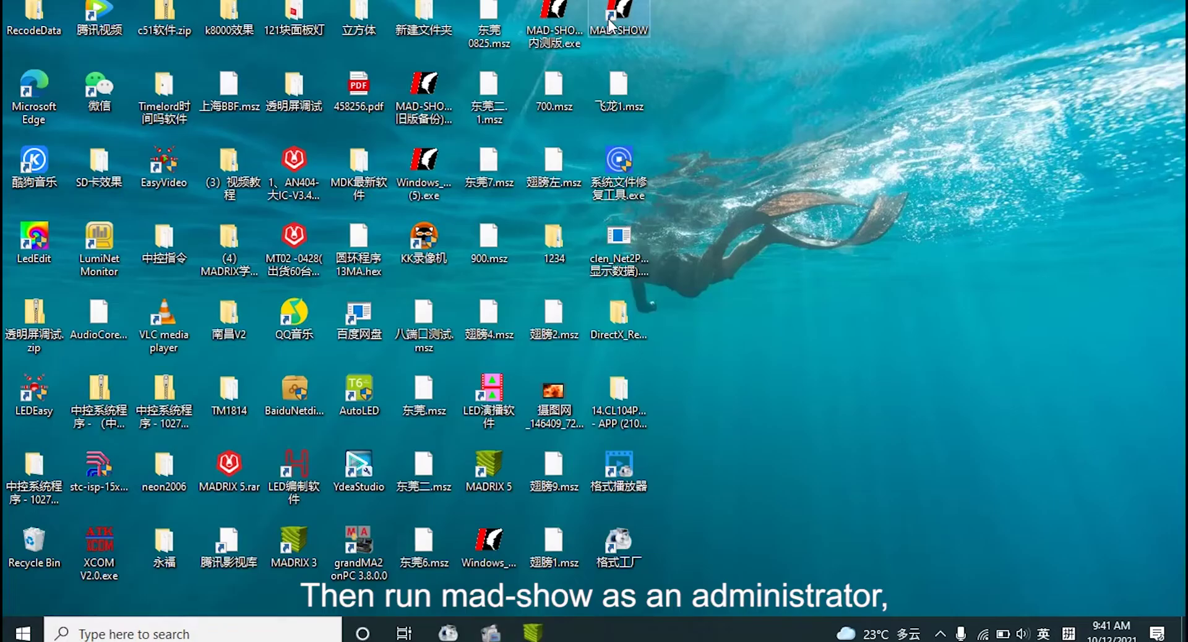
# Run MAD-SHOW as administrator from the desktop and open its effect recording (效果录制) tool.
pyautogui.rightClick(591, 14)
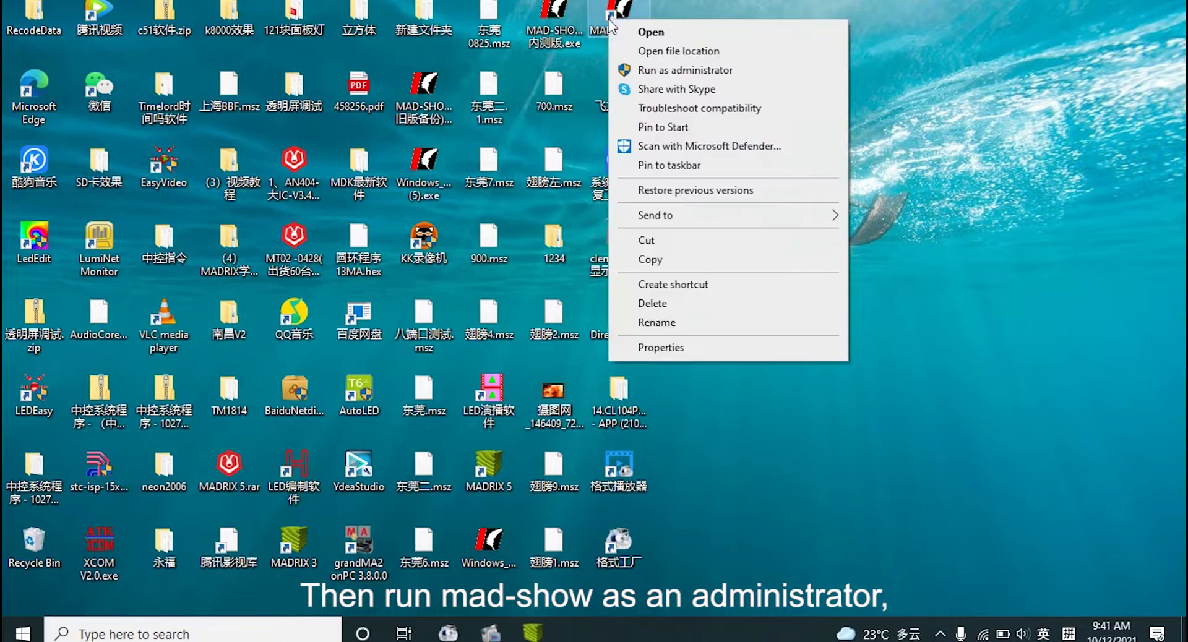
pyautogui.click(734, 78)
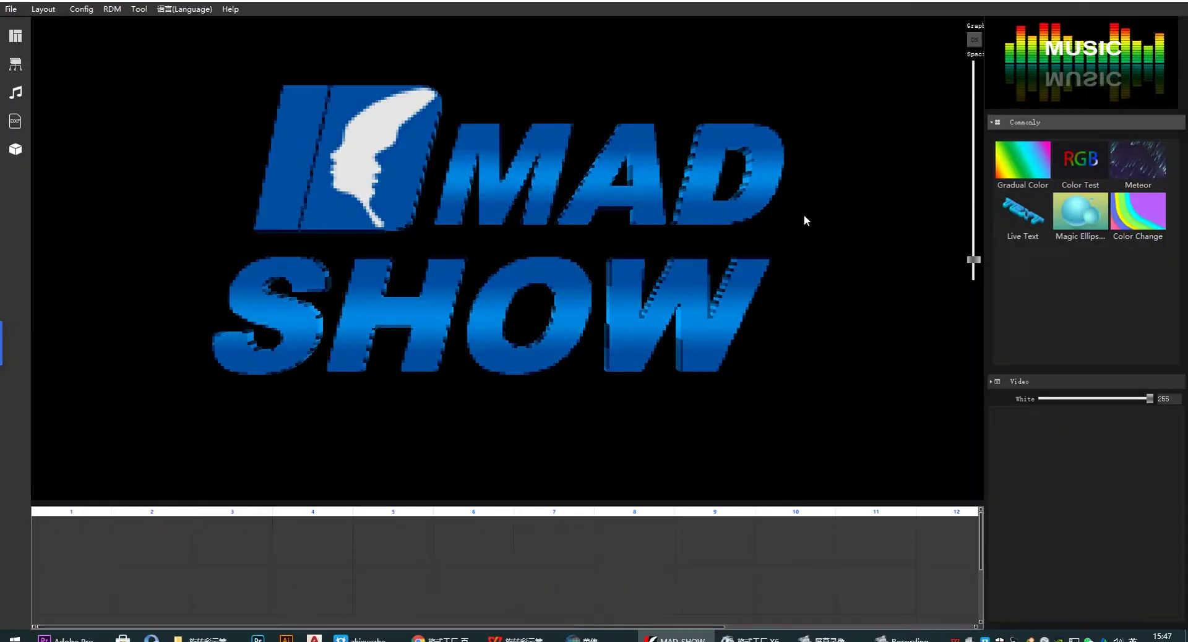
pyautogui.click(154, 10)
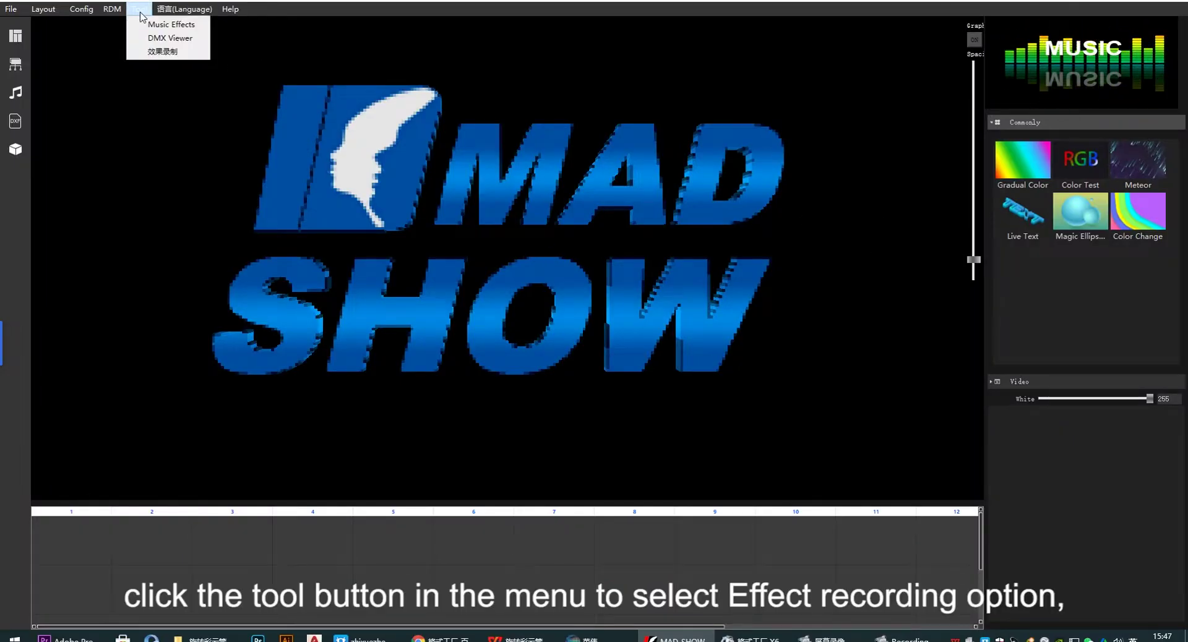
pyautogui.click(156, 54)
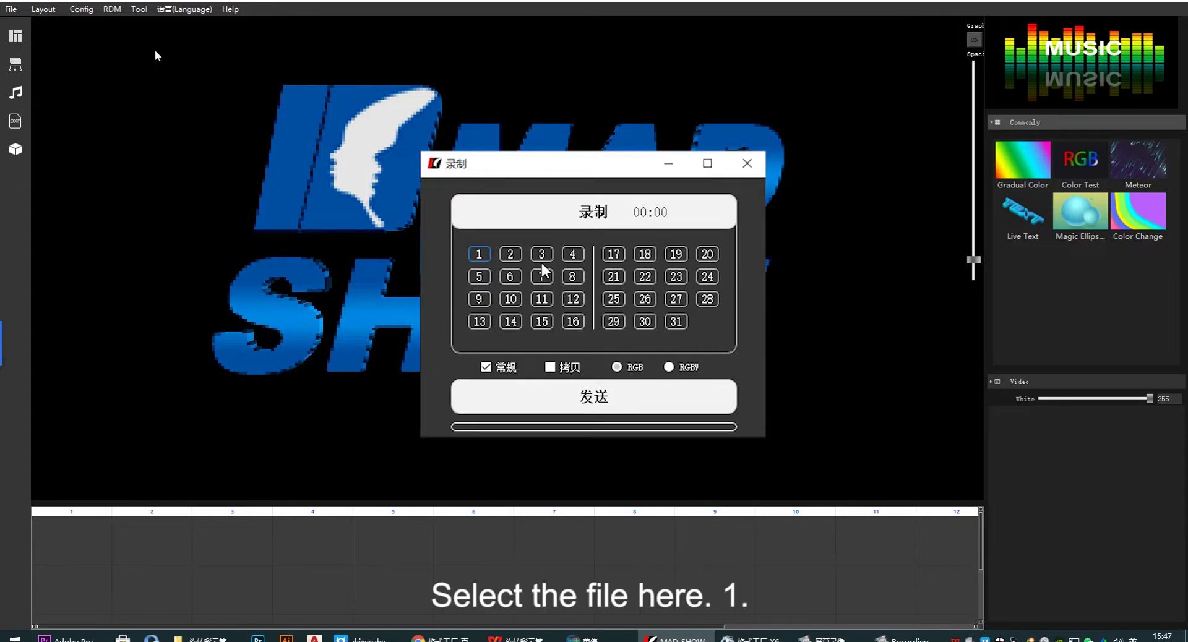
# Record the playing effect to file 1 for about 20 seconds.
pyautogui.click(479, 255)
pyautogui.click(593, 213)
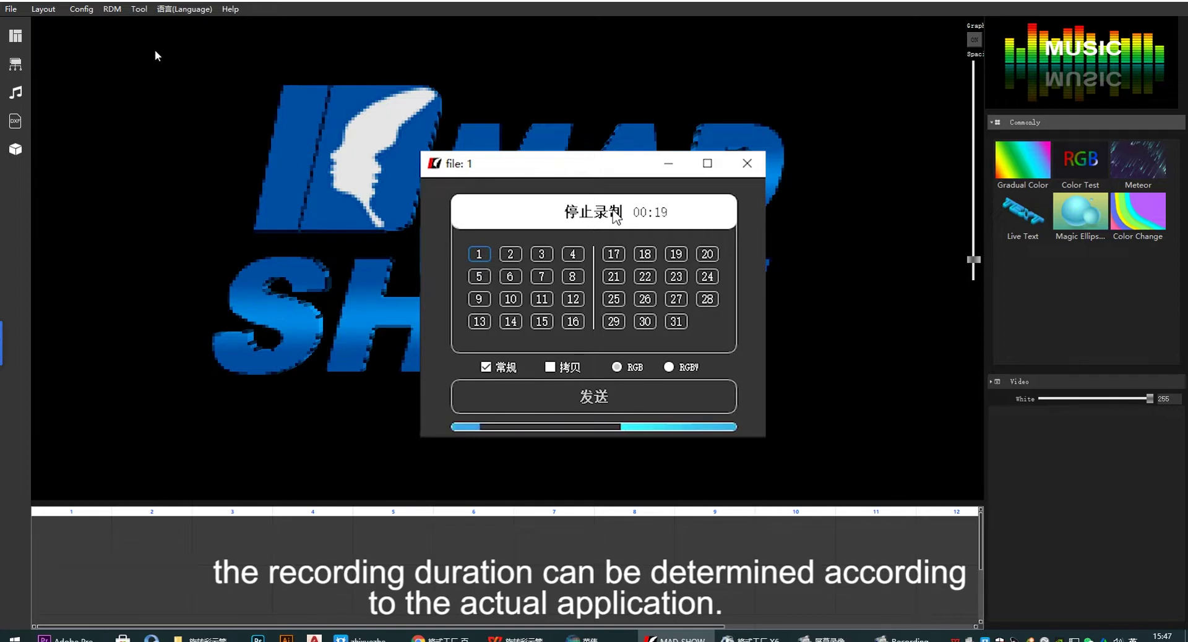
pyautogui.click(614, 210)
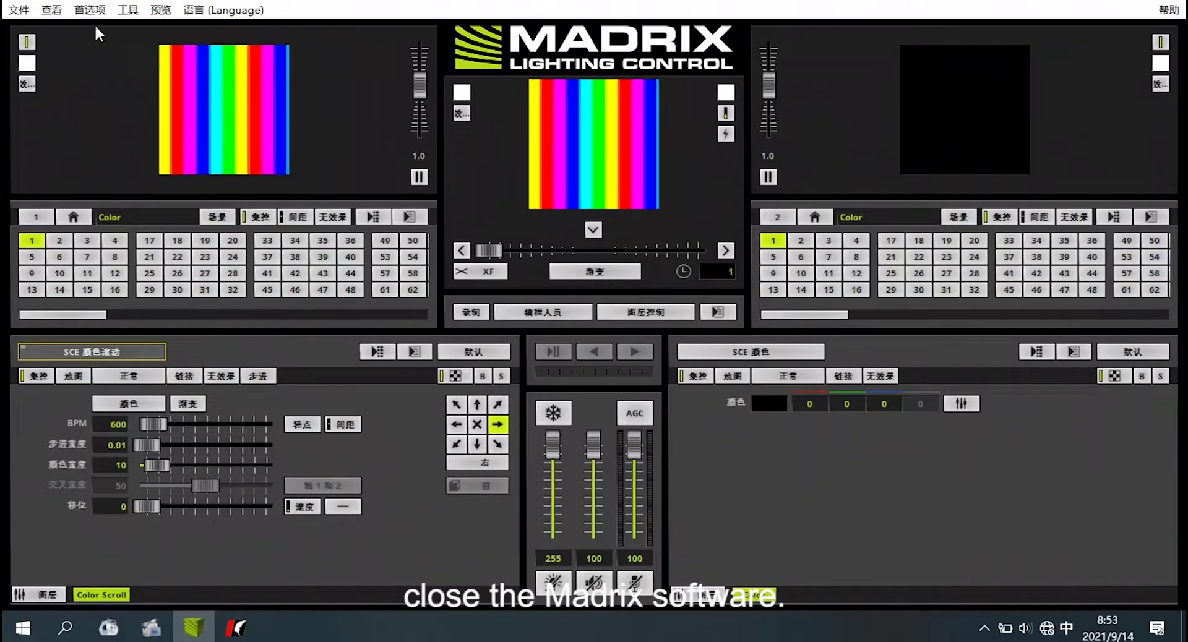
# Switch to MADRIX and disable Art-Net in the Device Manager, applying the change.
pyautogui.click(90, 11)
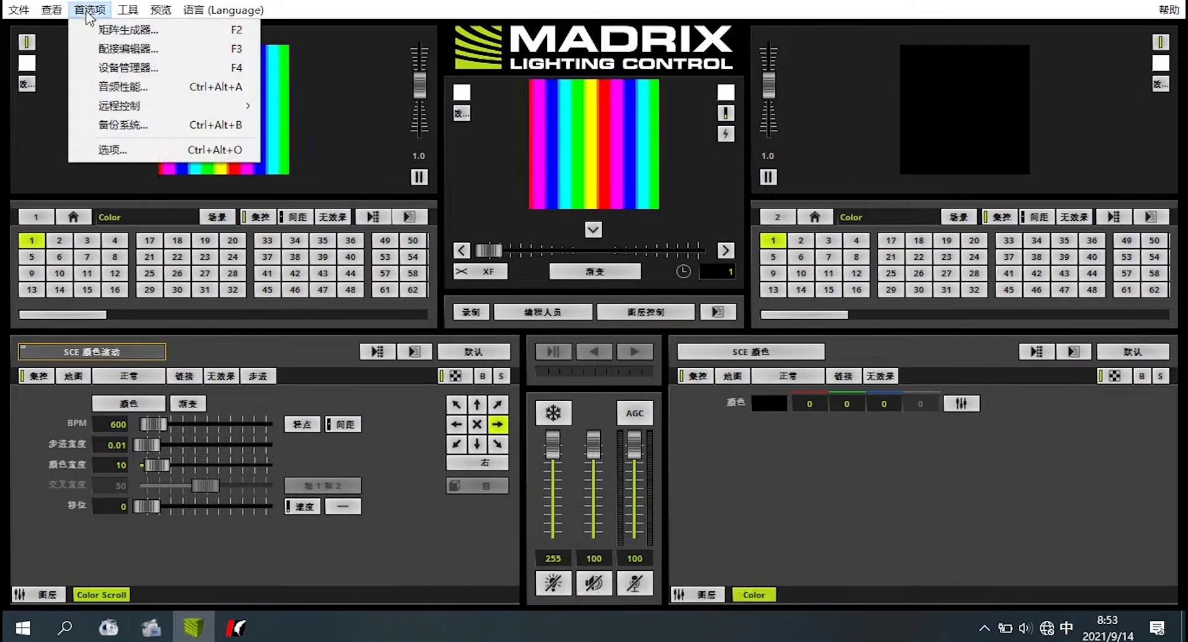
pyautogui.click(121, 68)
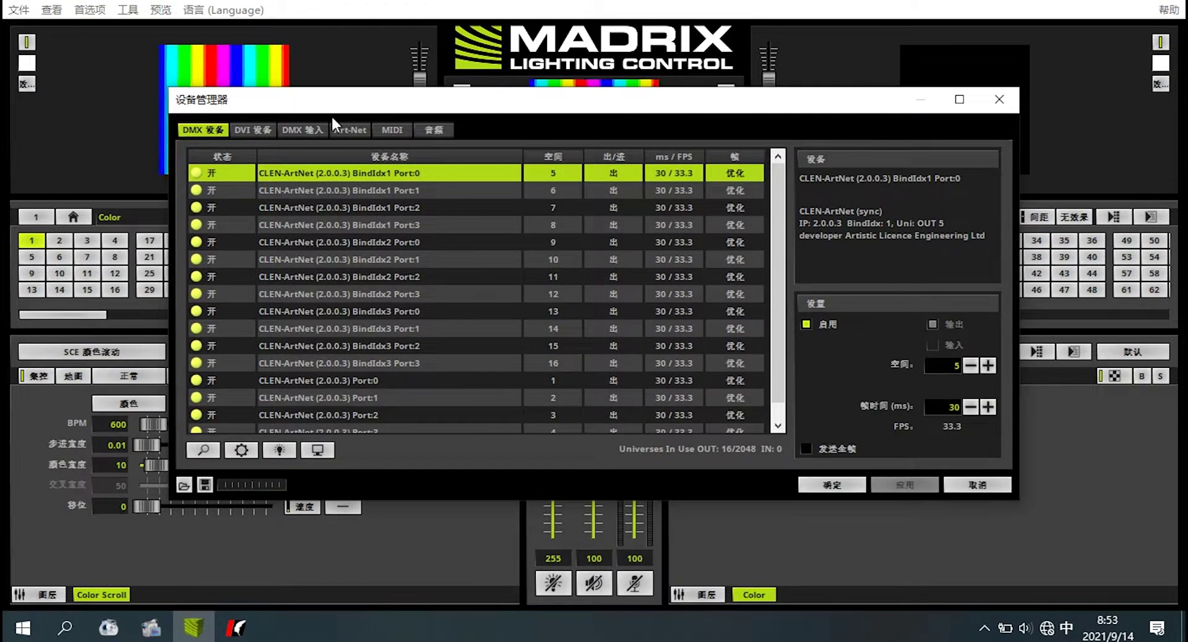
pyautogui.click(345, 128)
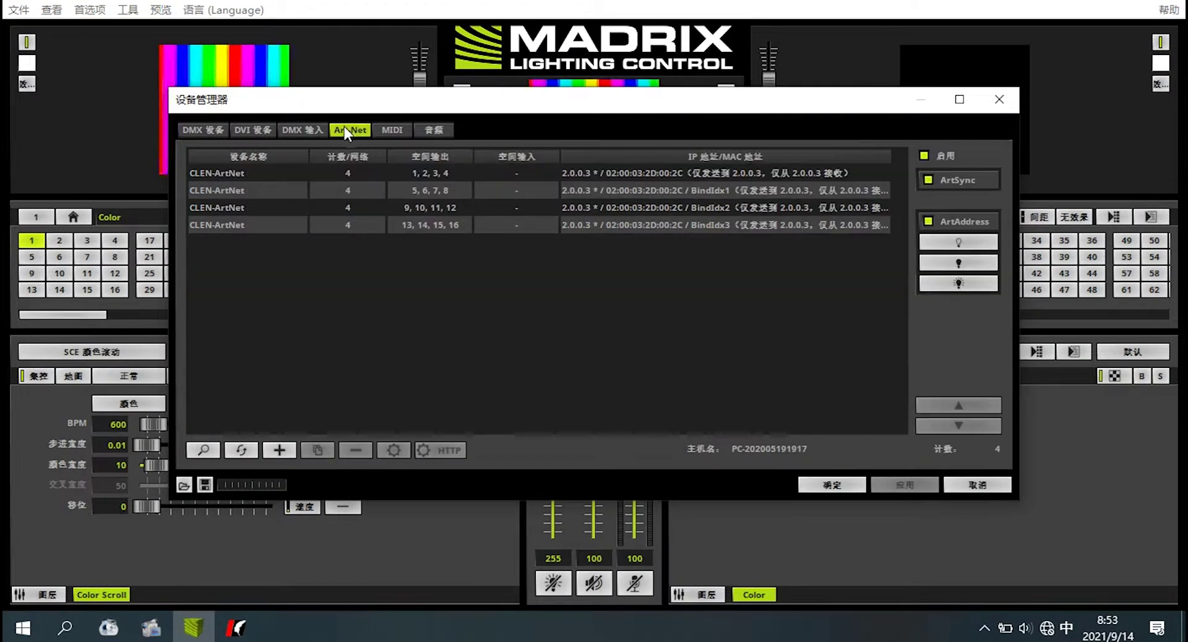
pyautogui.click(922, 157)
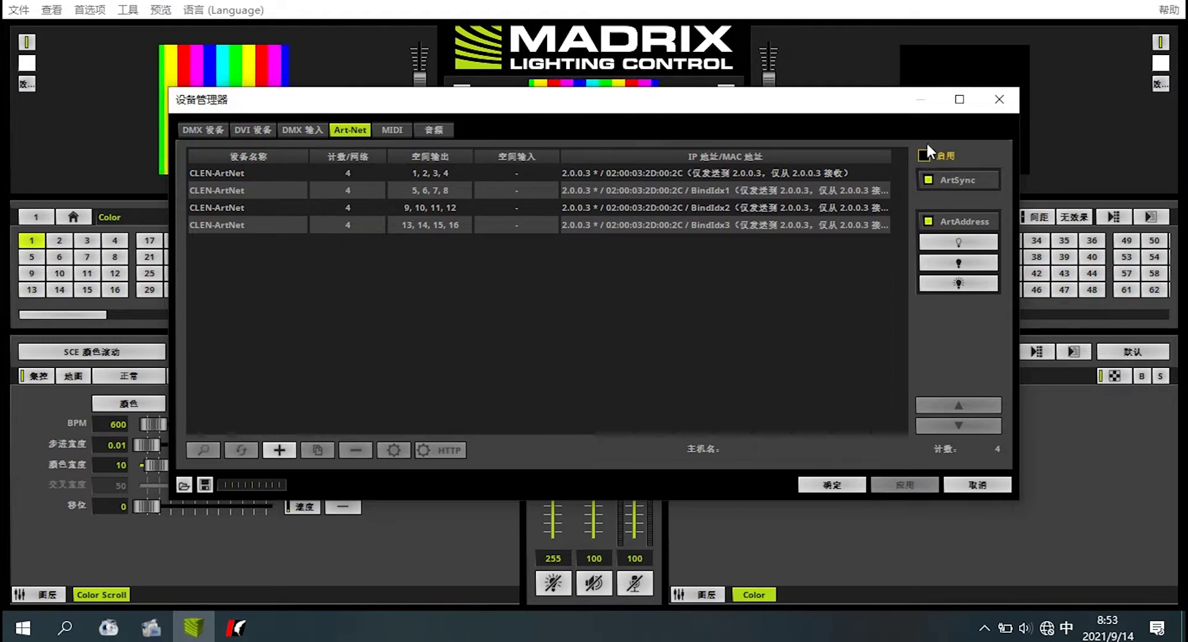
pyautogui.click(831, 484)
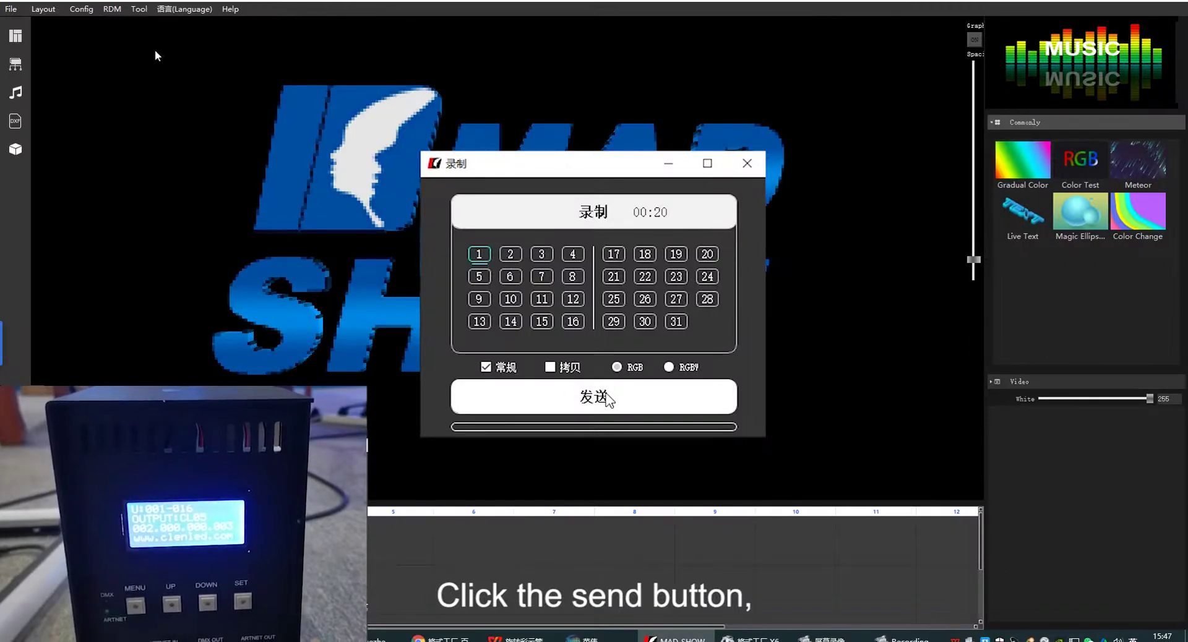
# Return to the MAD-SHOW recording tool and send the recorded file 1 to the controller.
pyautogui.click(608, 400)
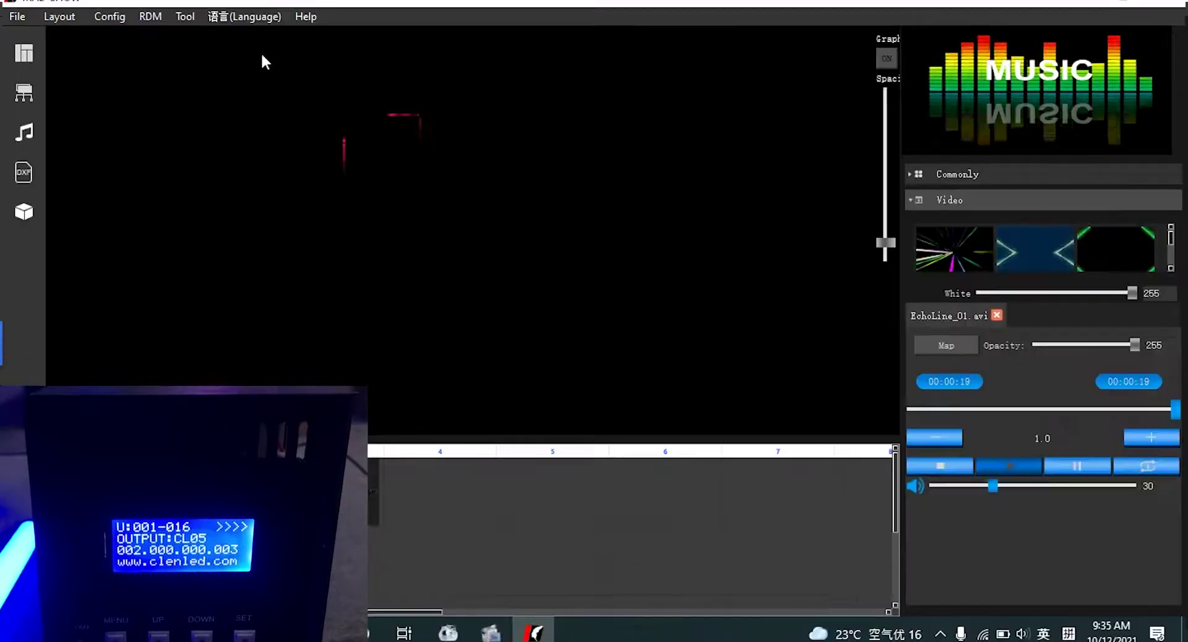
# Open the RDM controller configuration in MAD-SHOW.
pyautogui.click(155, 16)
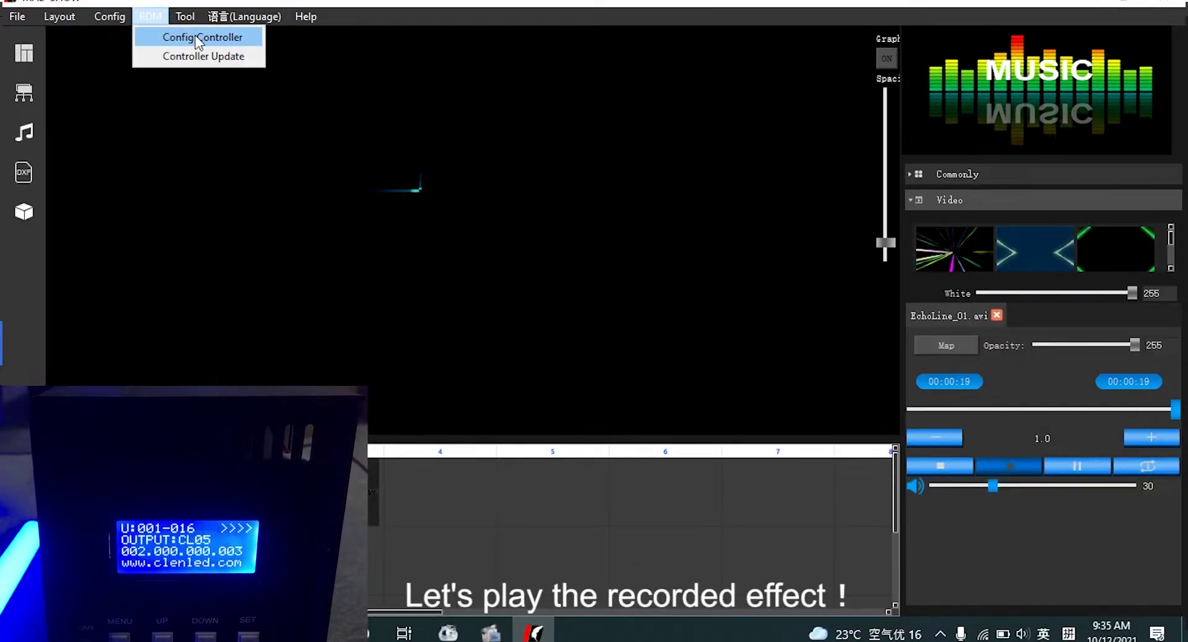